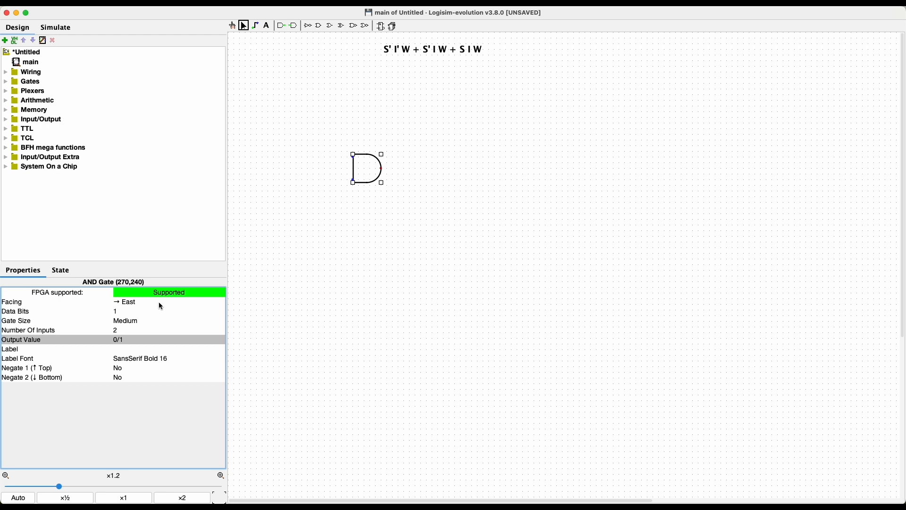
# - Set the AND gate's number of inputs to 3, and then return it to 2
pyautogui.click(126, 330)
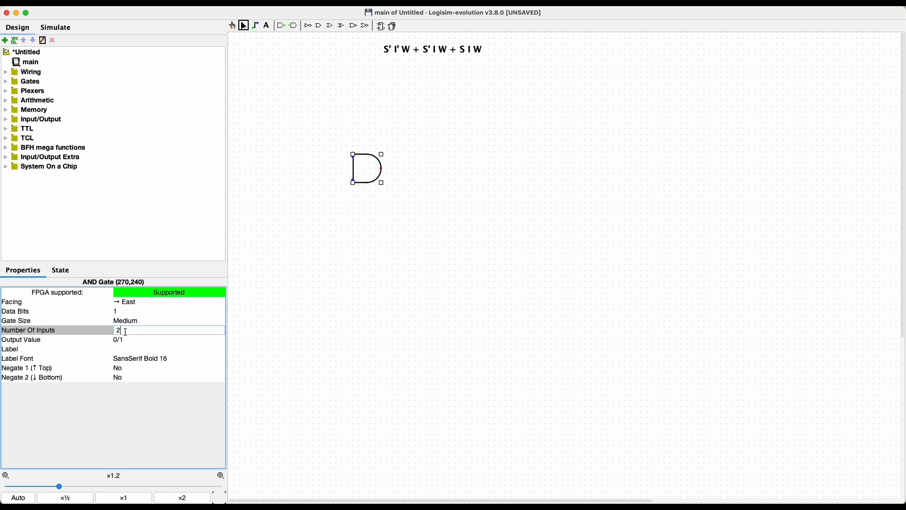
pyautogui.press('BackSpace')
pyautogui.write('3')
pyautogui.press('Return')
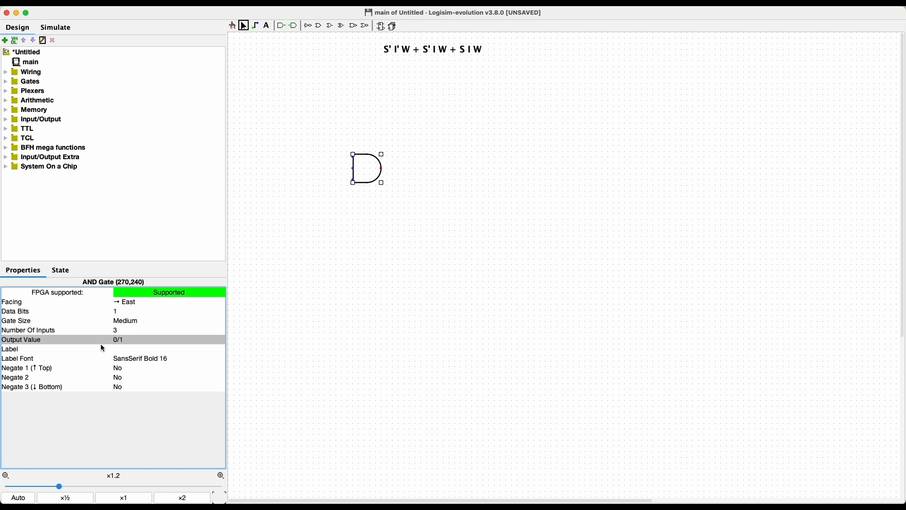
pyautogui.click(117, 330)
pyautogui.press('BackSpace')
pyautogui.write('2')
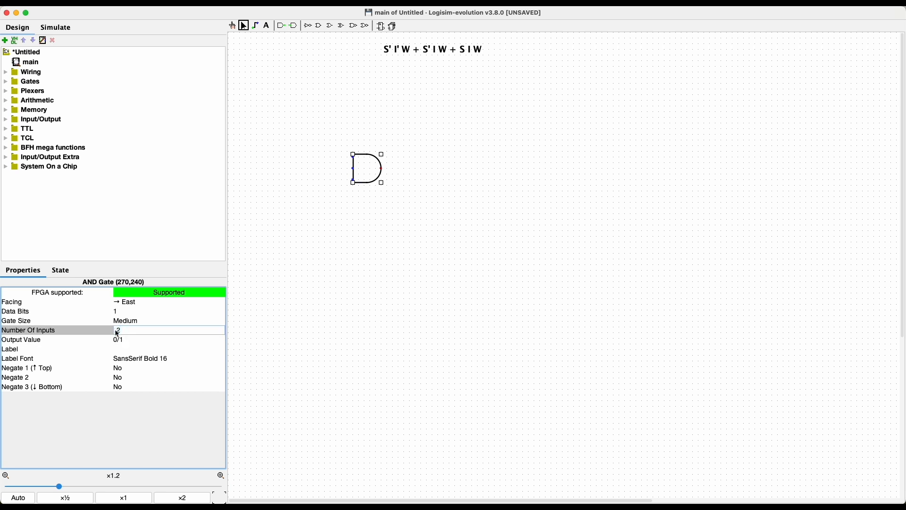
pyautogui.press('Return')
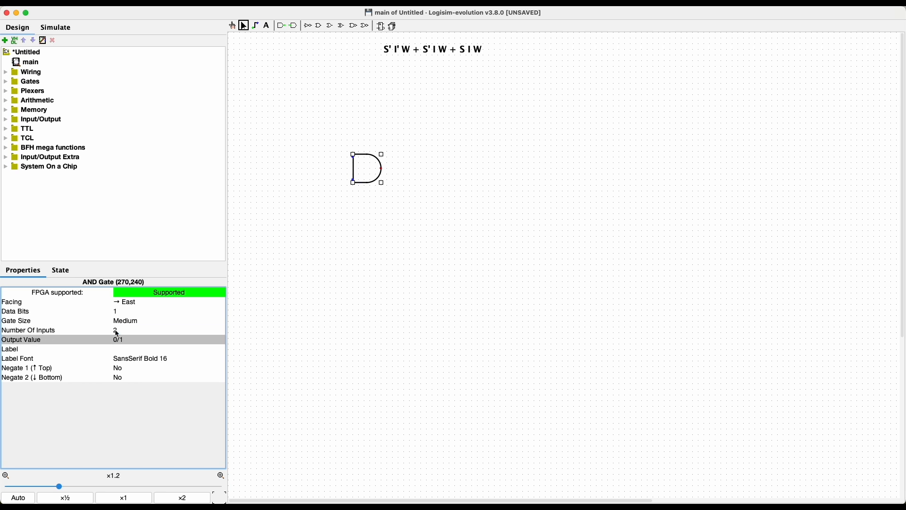
# - Add a second AND gate with 2 inputs, connecting its upper input to the first gate's output and its lower input to a wire running left
pyautogui.click(318, 26)
pyautogui.click(433, 180)
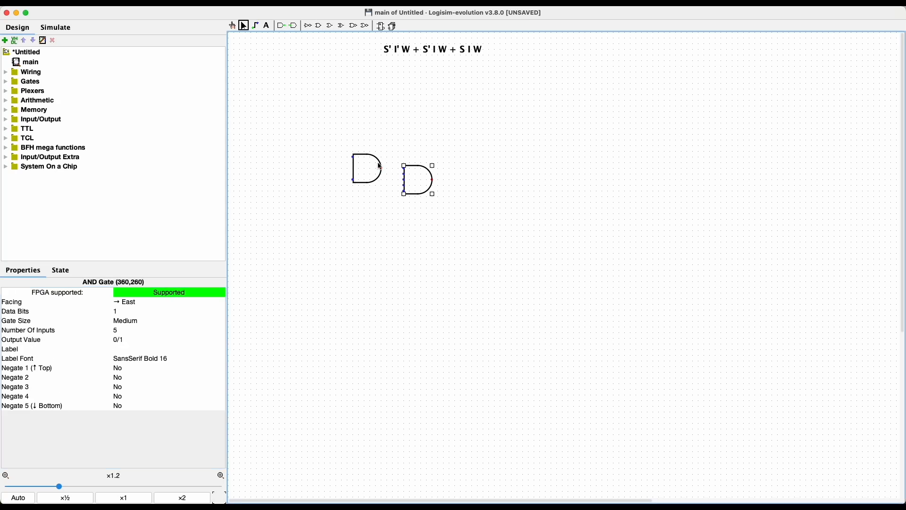
pyautogui.click(118, 330)
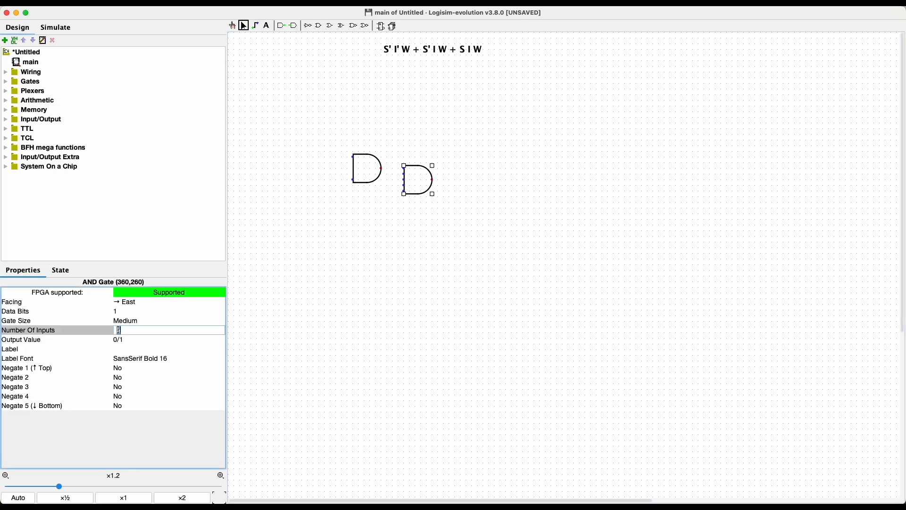
pyautogui.write('2')
pyautogui.press('Return')
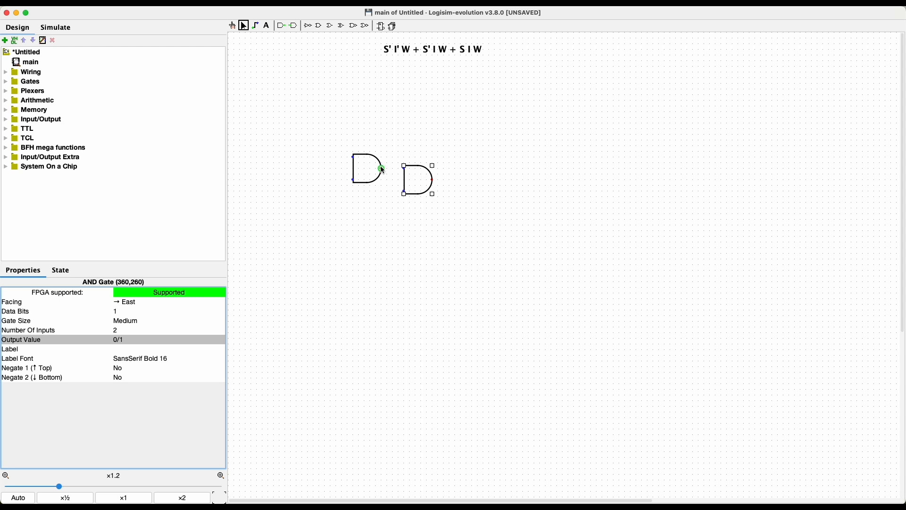
pyautogui.moveTo(382, 170); pyautogui.dragTo(404, 169)
pyautogui.moveTo(404, 169); pyautogui.dragTo(337, 194)
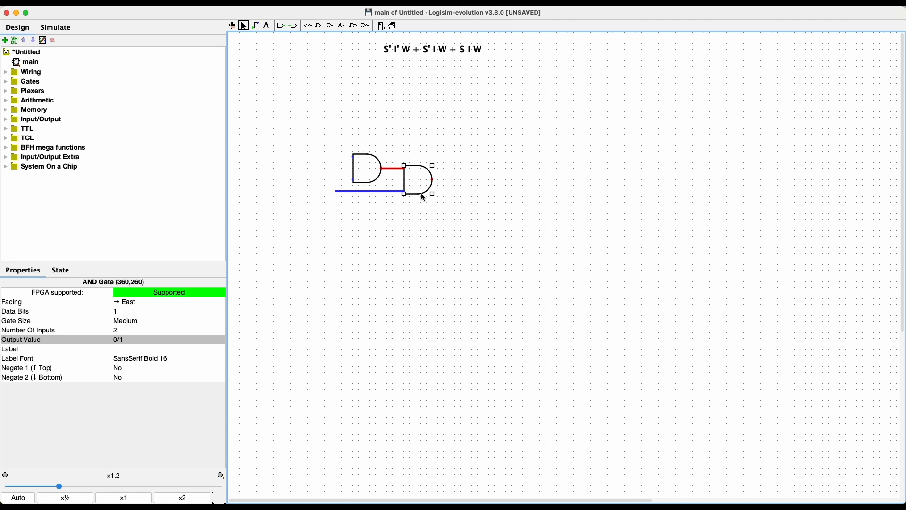
# - Delete both AND gates together with their connecting wires
pyautogui.click(394, 214)
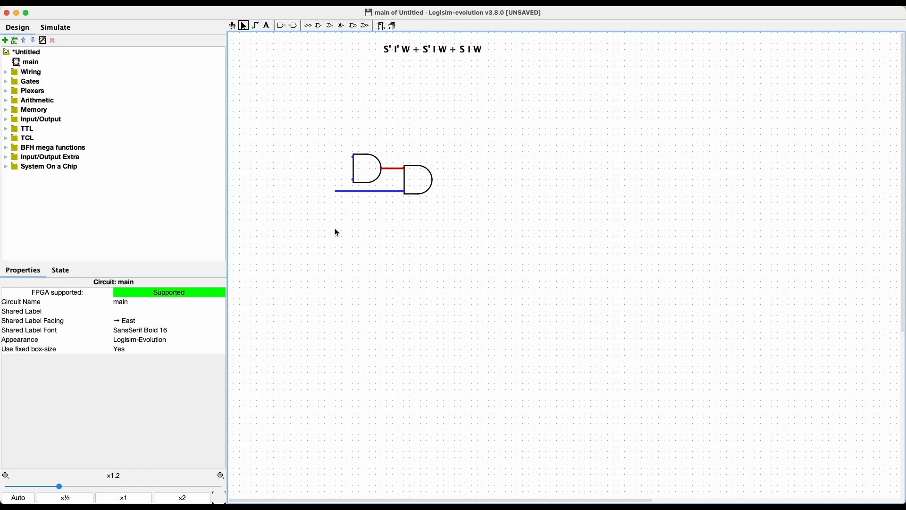
pyautogui.moveTo(308, 123); pyautogui.dragTo(463, 215)
pyautogui.press('Delete')
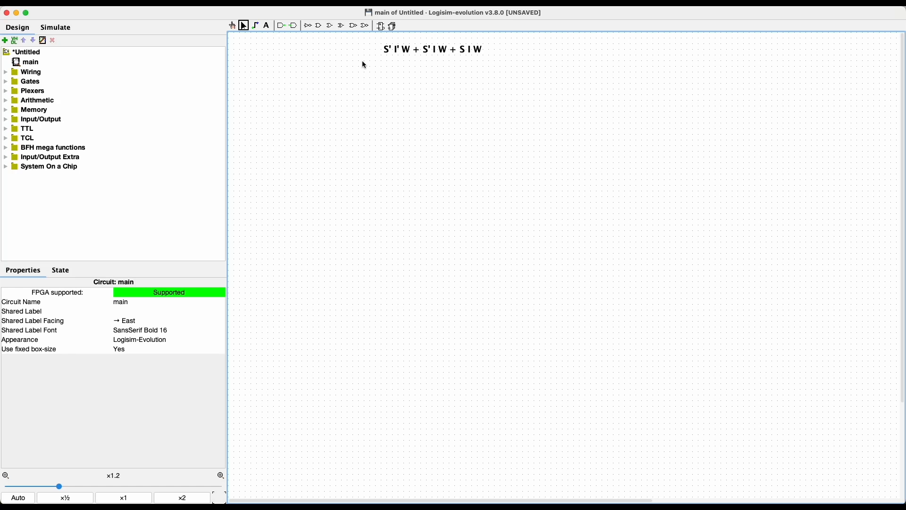
# - Place an input pin below and left of the Boolean expression, with a short wire extending from its output
pyautogui.click(281, 26)
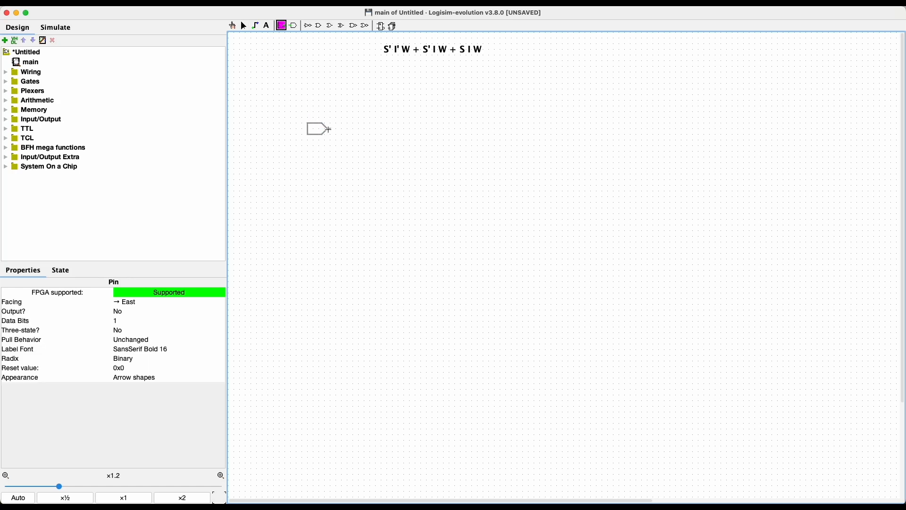
pyautogui.click(329, 129)
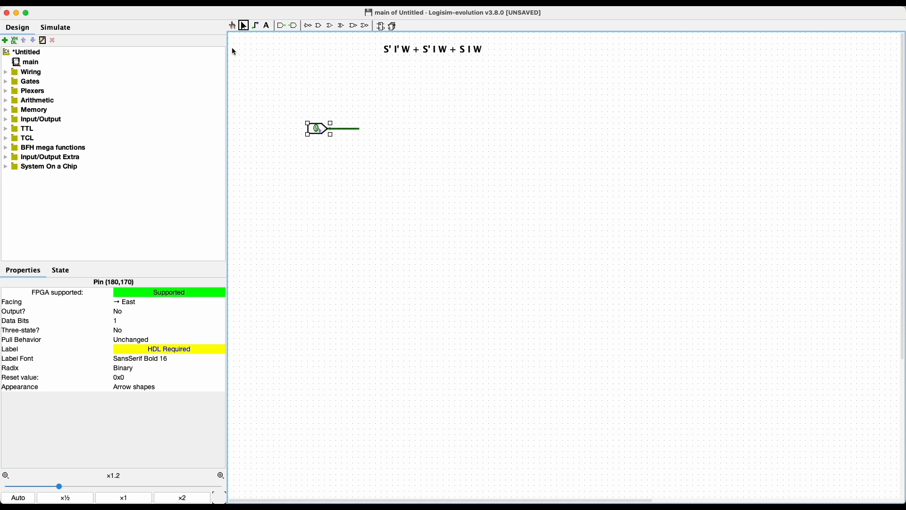
# - Toggle the input pin's value several times with the Poke tool
pyautogui.click(232, 26)
pyautogui.click(318, 130)
pyautogui.click(318, 130)
pyautogui.click(318, 129)
pyautogui.click(318, 129)
pyautogui.click(318, 130)
pyautogui.click(318, 130)
# - Label the input pin Shark
pyautogui.click(127, 349)
pyautogui.write('Shark')
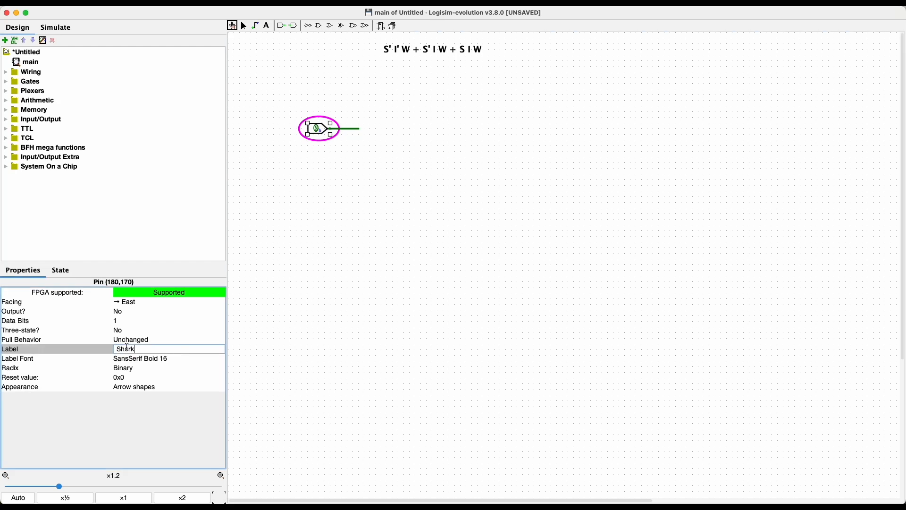
pyautogui.press('Return')
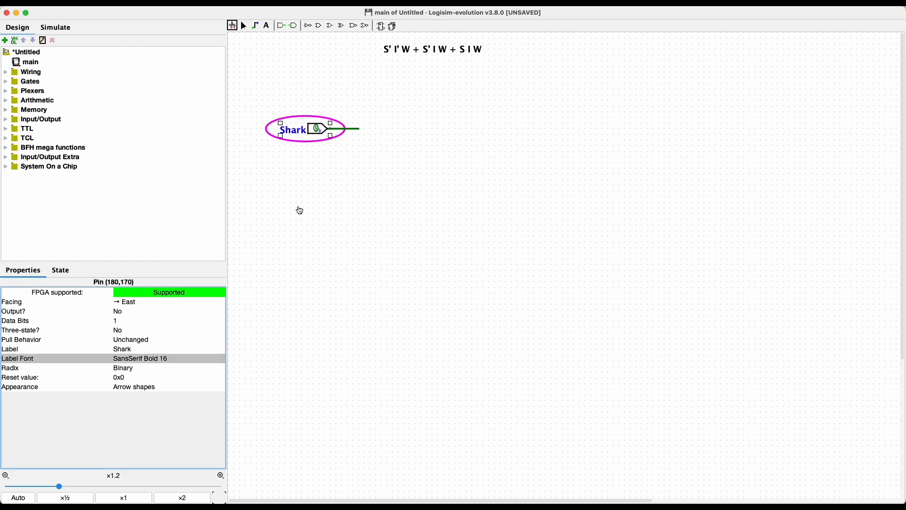
# - Add two more input pins in a column below the Shark pin, for Wind and Waves
pyautogui.click(281, 25)
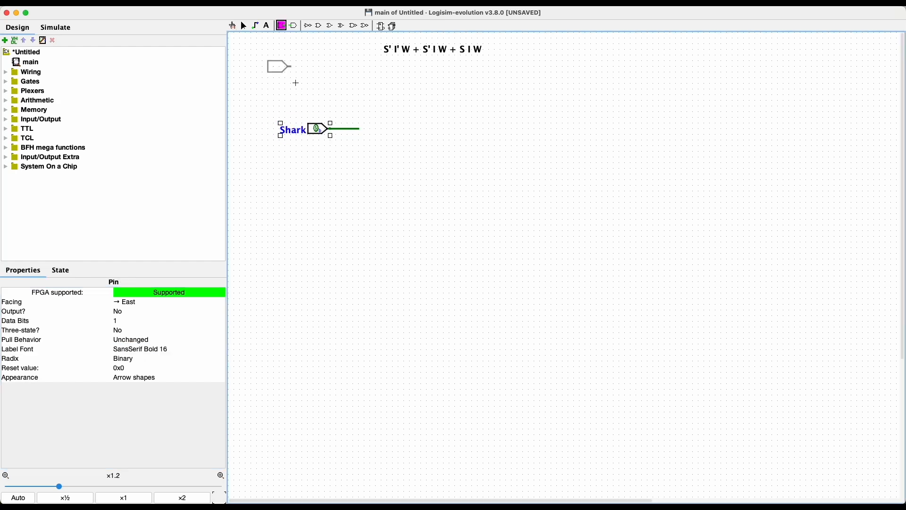
pyautogui.click(330, 163)
pyautogui.click(281, 25)
pyautogui.click(330, 195)
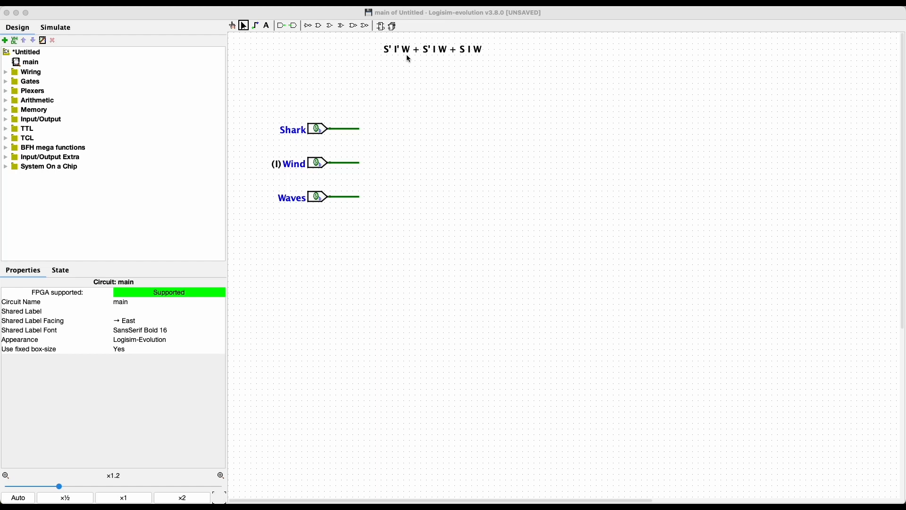
# - Place an AND gate with 3 inputs to the right of the Shark pin, level with it
pyautogui.click(319, 26)
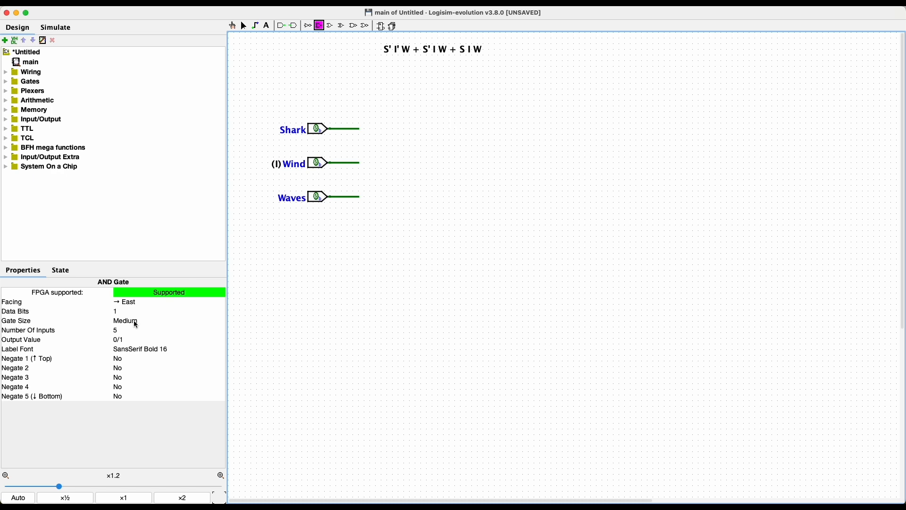
pyautogui.click(117, 331)
pyautogui.doubleClick(117, 331)
pyautogui.write('3')
pyautogui.press('Return')
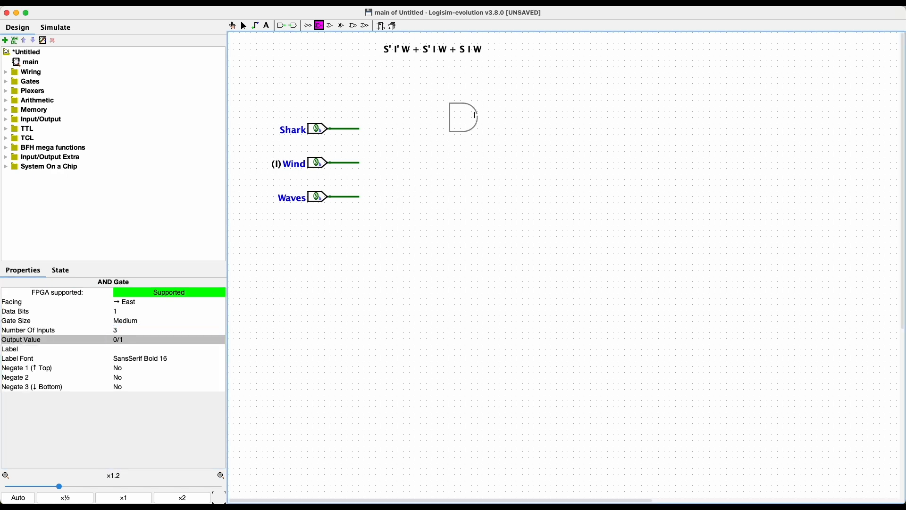
pyautogui.click(477, 128)
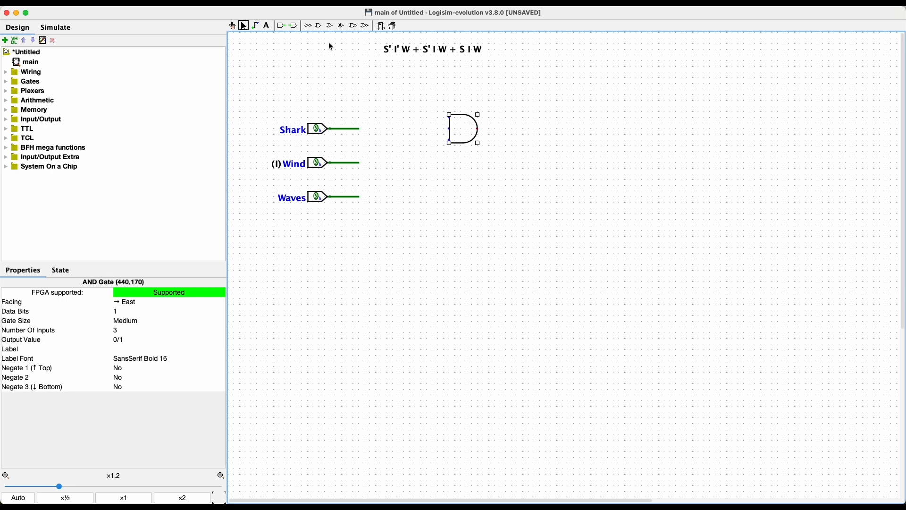
# - Place two more three-input AND gates in a column below the first one
pyautogui.click(319, 26)
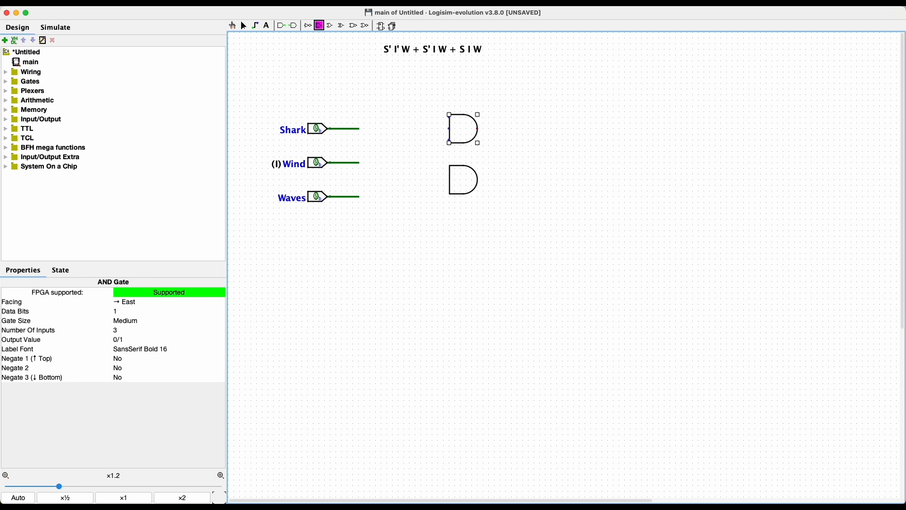
pyautogui.click(478, 179)
pyautogui.click(319, 26)
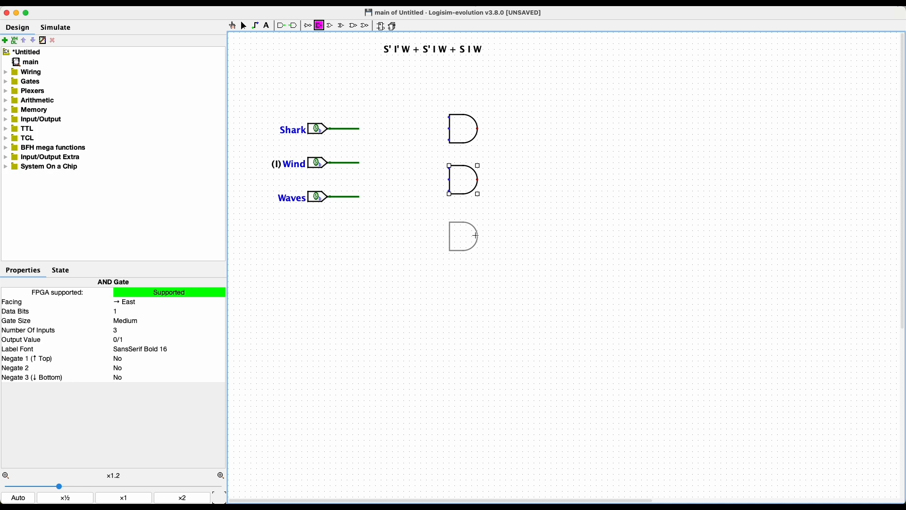
pyautogui.click(477, 236)
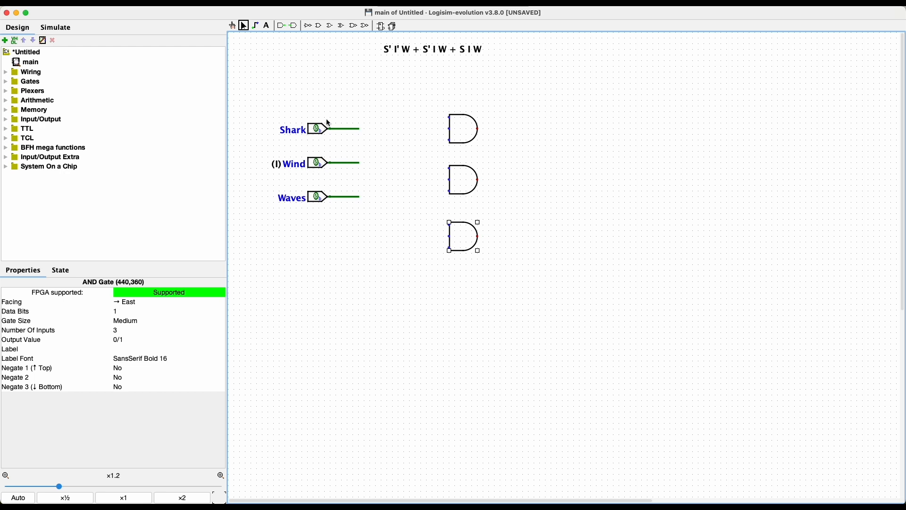
# - Place two NOT gates in front of the upper and middle inputs of the top AND gate
pyautogui.click(308, 25)
pyautogui.click(426, 117)
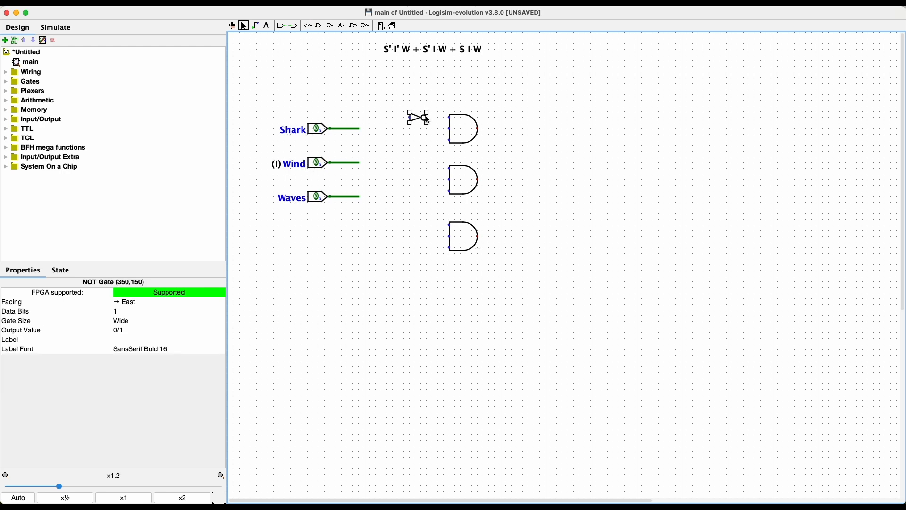
pyautogui.click(308, 25)
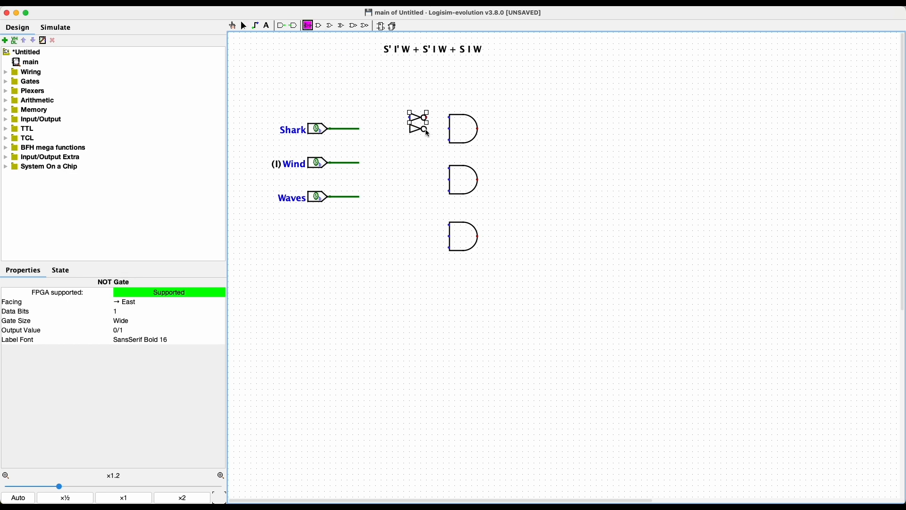
pyautogui.click(425, 129)
# - Wire Shark and Wind through the NOT gates to the top AND gate, and Waves directly to its lower input
pyautogui.moveTo(426, 117)
pyautogui.mouseDown()
pyautogui.moveTo(449, 120)
pyautogui.moveTo(426, 129)
pyautogui.mouseUp()
pyautogui.moveTo(359, 128); pyautogui.dragTo(409, 117)
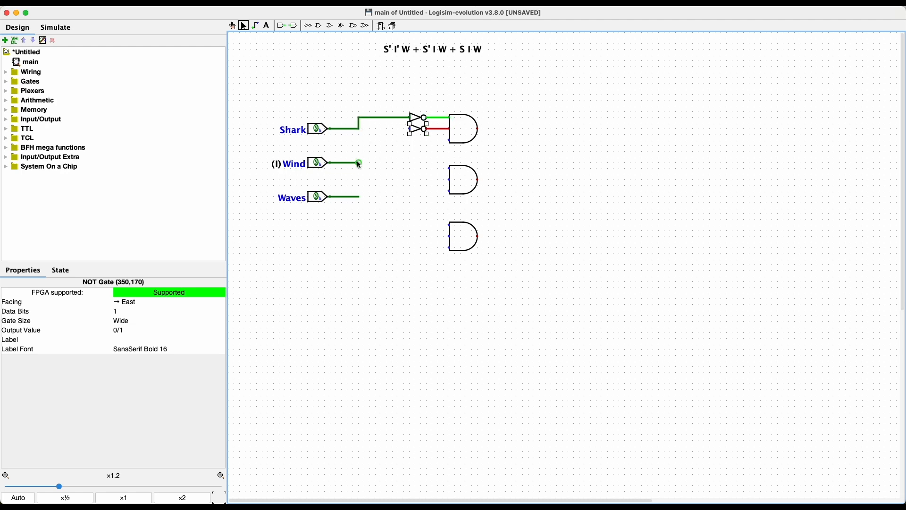
pyautogui.moveTo(359, 163); pyautogui.dragTo(389, 131)
pyautogui.moveTo(400, 132)
pyautogui.mouseDown()
pyautogui.moveTo(392, 131)
pyautogui.moveTo(410, 128)
pyautogui.mouseUp()
pyautogui.moveTo(359, 197)
pyautogui.mouseDown()
pyautogui.moveTo(378, 198)
pyautogui.moveTo(386, 140)
pyautogui.moveTo(449, 140)
pyautogui.mouseUp()
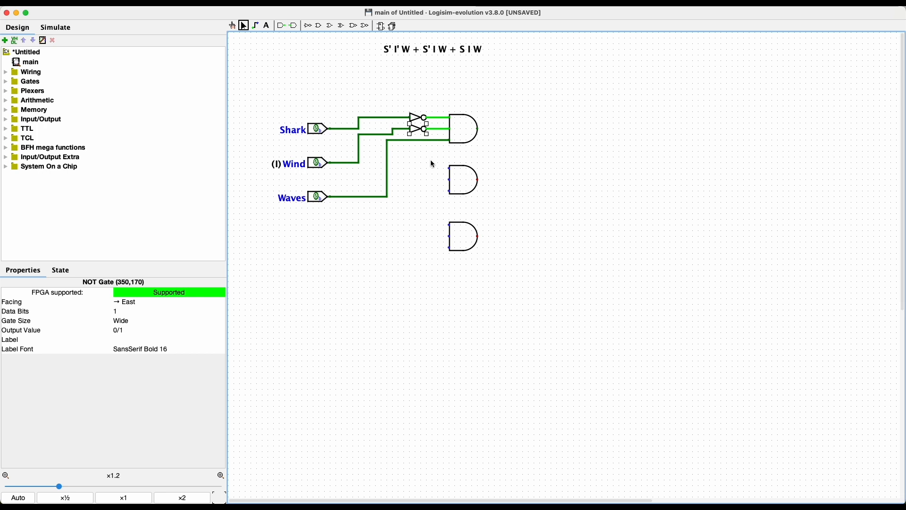
pyautogui.click(438, 144)
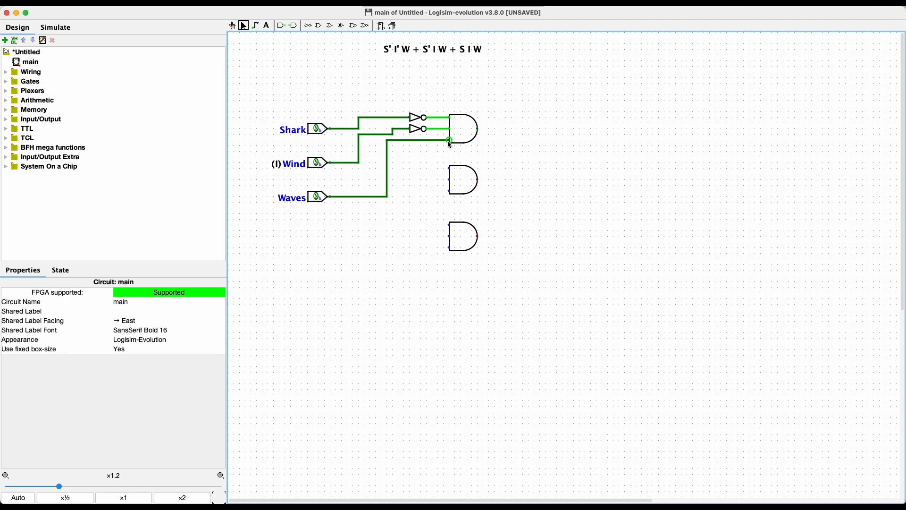
# - Undo the wiring to the top AND gate and the placement of both NOT gates
pyautogui.press('super+z')
pyautogui.press('super+z')
pyautogui.press('super+z')
pyautogui.press('super+z')
pyautogui.press('super+z')
pyautogui.press('super+z')
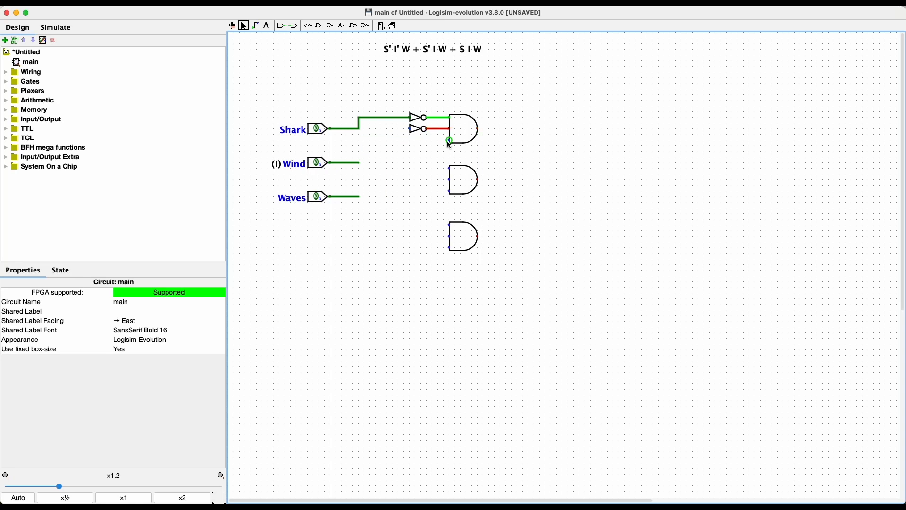
pyautogui.press('super+z')
pyautogui.press('super+z')
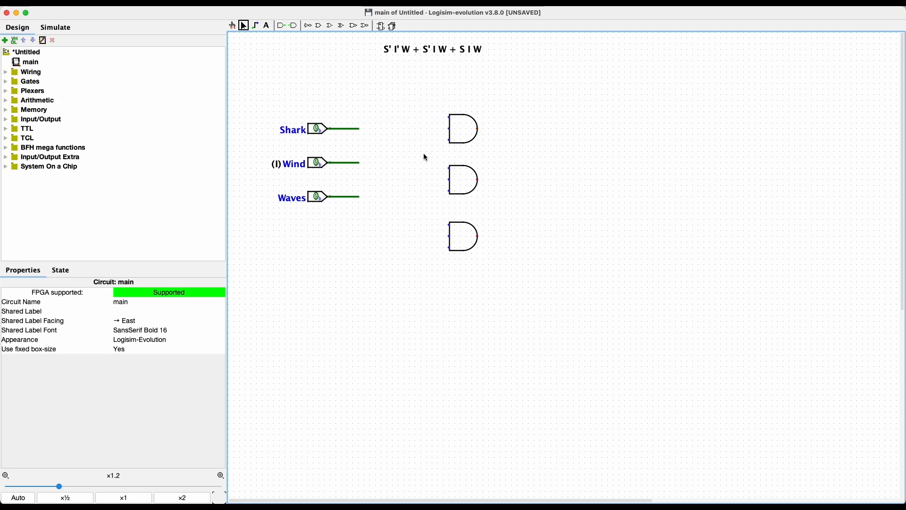
# - Negate the first and second inputs of the top AND gate by setting Negate 1 and Negate 2 to Yes
pyautogui.click(454, 129)
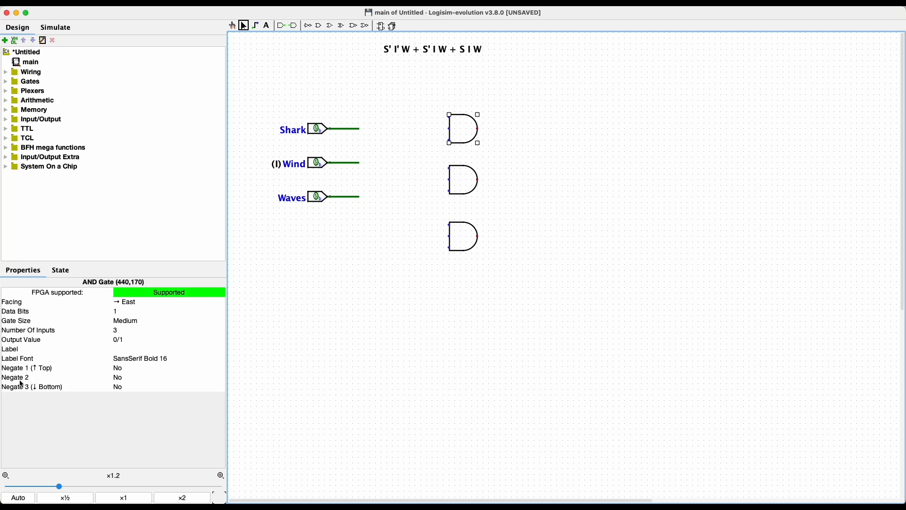
pyautogui.click(120, 373)
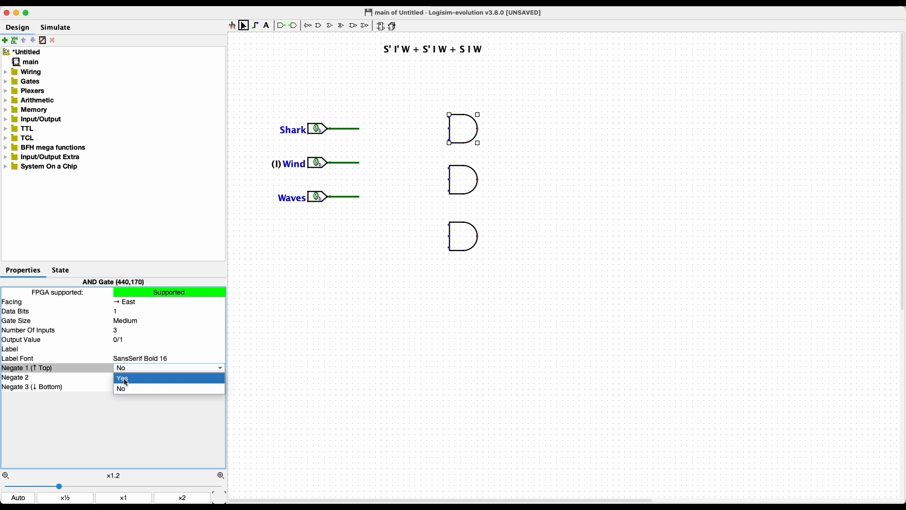
pyautogui.click(125, 377)
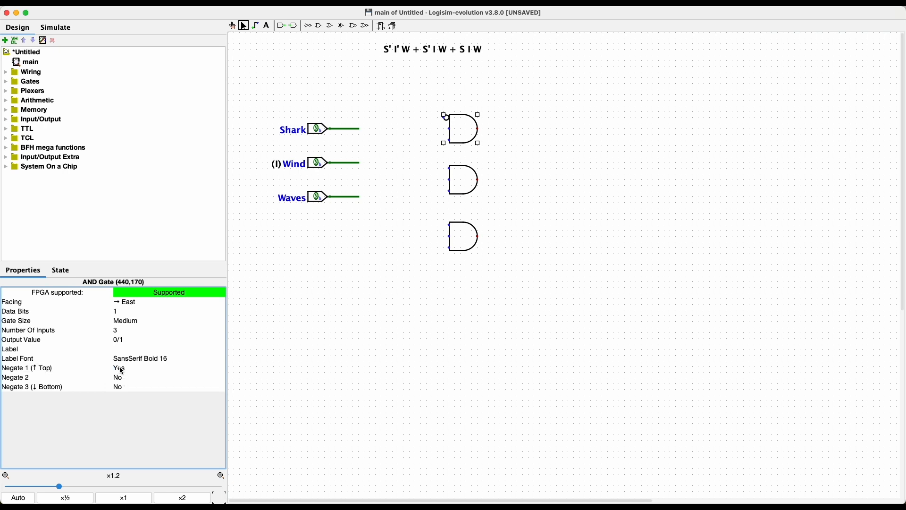
pyautogui.click(121, 377)
pyautogui.click(125, 388)
pyautogui.click(406, 134)
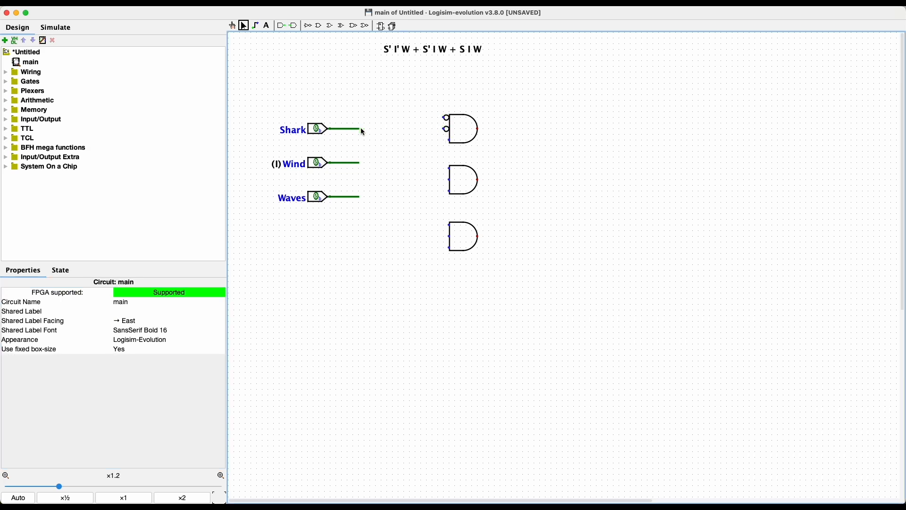
# - Wire Shark, Wind and Waves to the top AND gate's upper, middle and lower inputs, and extend a short wire from its output
pyautogui.moveTo(360, 120); pyautogui.dragTo(446, 117)
pyautogui.moveTo(359, 163); pyautogui.dragTo(446, 128)
pyautogui.moveTo(359, 196); pyautogui.dragTo(382, 139)
pyautogui.moveTo(381, 140); pyautogui.dragTo(448, 140)
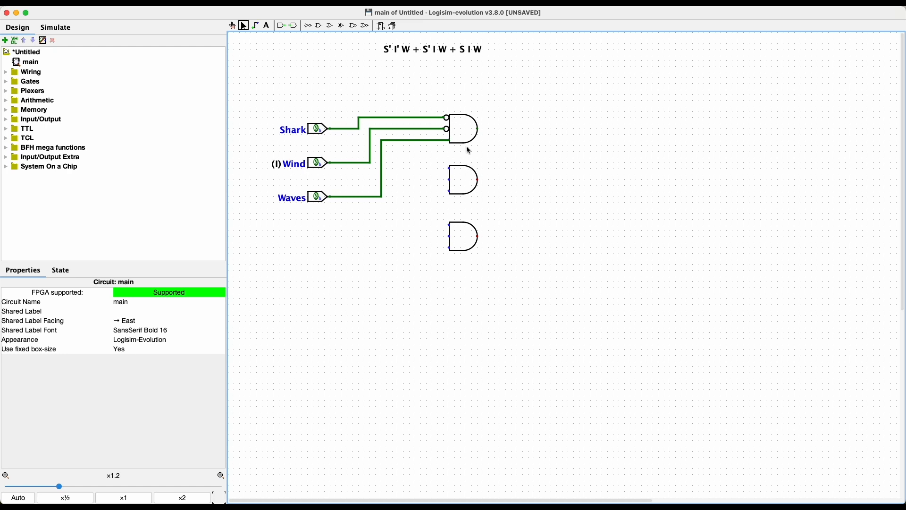
pyautogui.moveTo(478, 129); pyautogui.dragTo(484, 128)
# - Negate the first input of the middle AND gate by setting Negate 1 to Yes
pyautogui.click(464, 179)
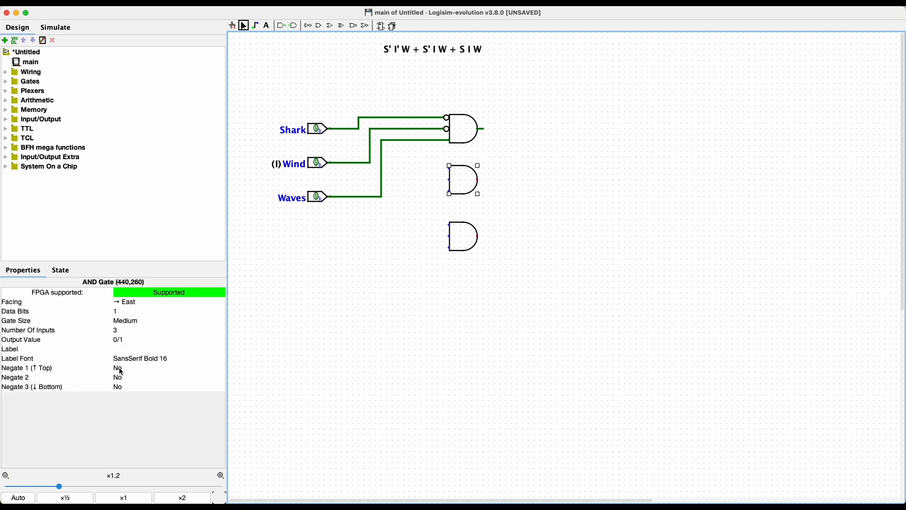
pyautogui.click(122, 371)
pyautogui.click(128, 377)
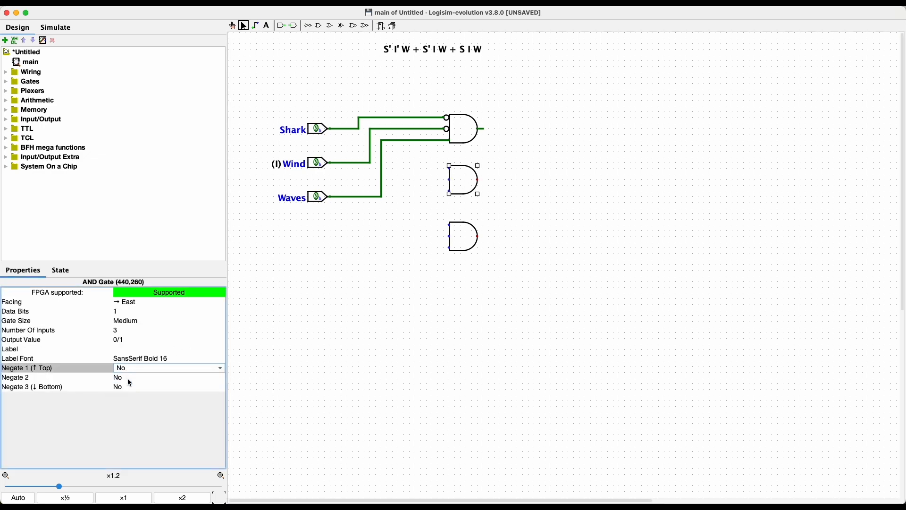
pyautogui.click(422, 227)
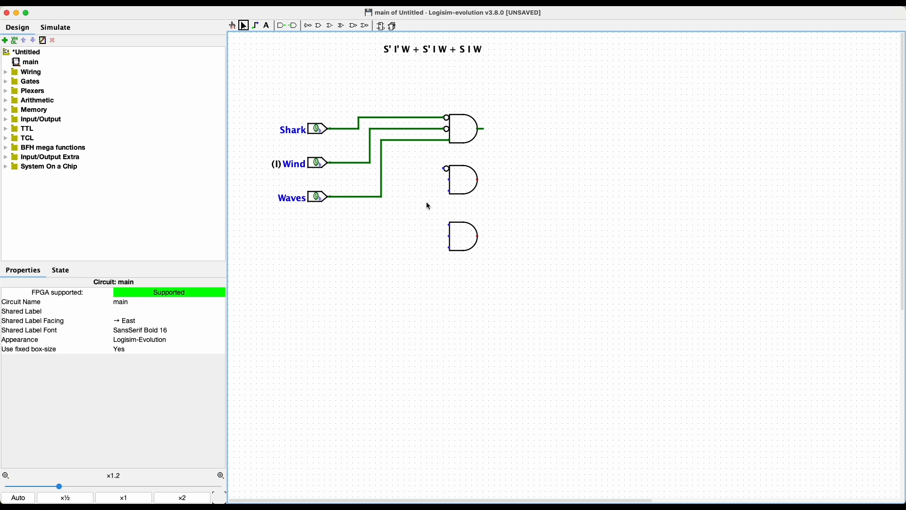
# - Branch the Shark wire to the middle AND gate's negated upper input and the Wind wire to its middle input
pyautogui.moveTo(382, 117); pyautogui.dragTo(383, 149)
pyautogui.press('Delete')
pyautogui.moveTo(444, 172); pyautogui.dragTo(445, 170)
pyautogui.moveTo(399, 128); pyautogui.dragTo(449, 181)
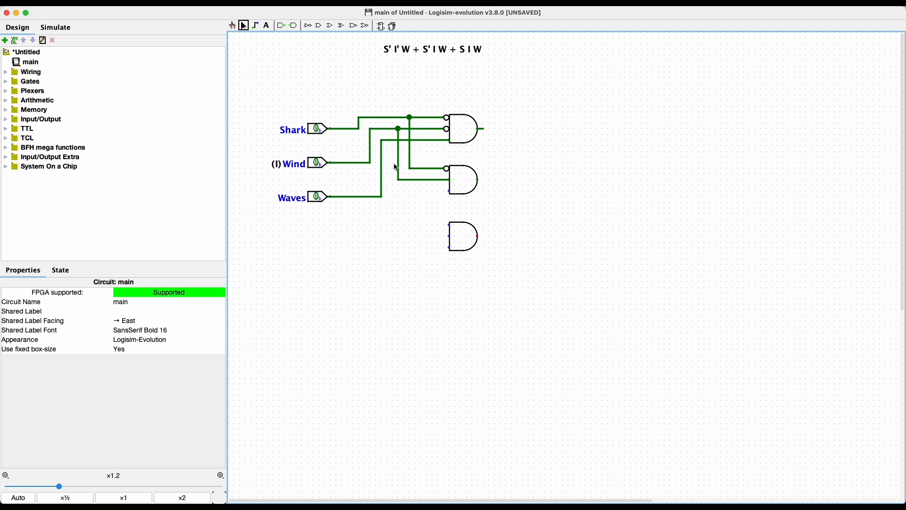
# - Branch Shark, Wind and Waves to the bottom AND gate's upper, middle and lower inputs, and Waves to the middle AND gate's lower input
pyautogui.moveTo(409, 167); pyautogui.dragTo(449, 225)
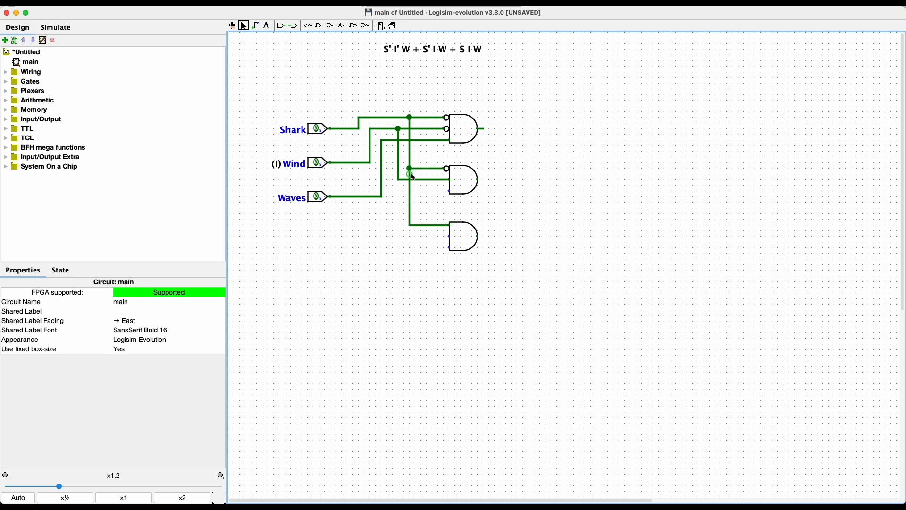
pyautogui.moveTo(399, 183); pyautogui.dragTo(449, 236)
pyautogui.moveTo(383, 197); pyautogui.dragTo(449, 248)
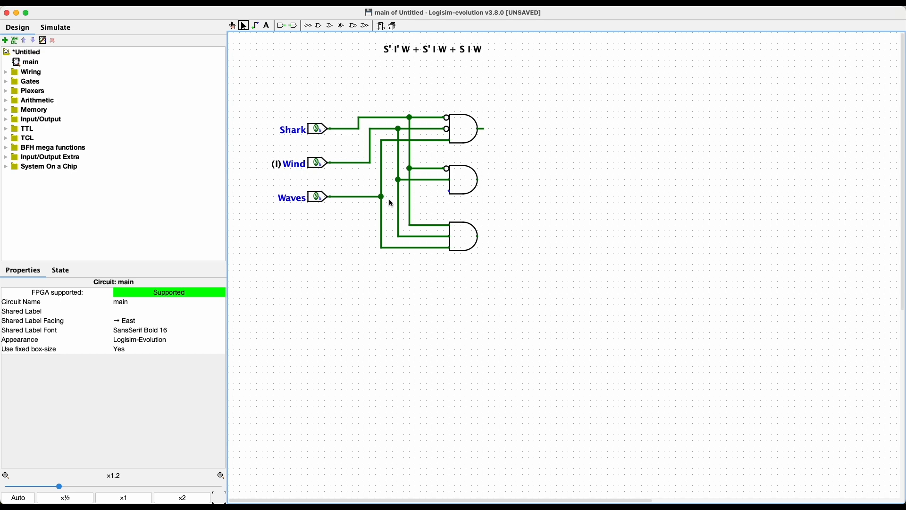
pyautogui.moveTo(382, 197); pyautogui.dragTo(450, 192)
# - Place an OR gate beyond the AND gate outputs and set its number of inputs to 3
pyautogui.click(331, 26)
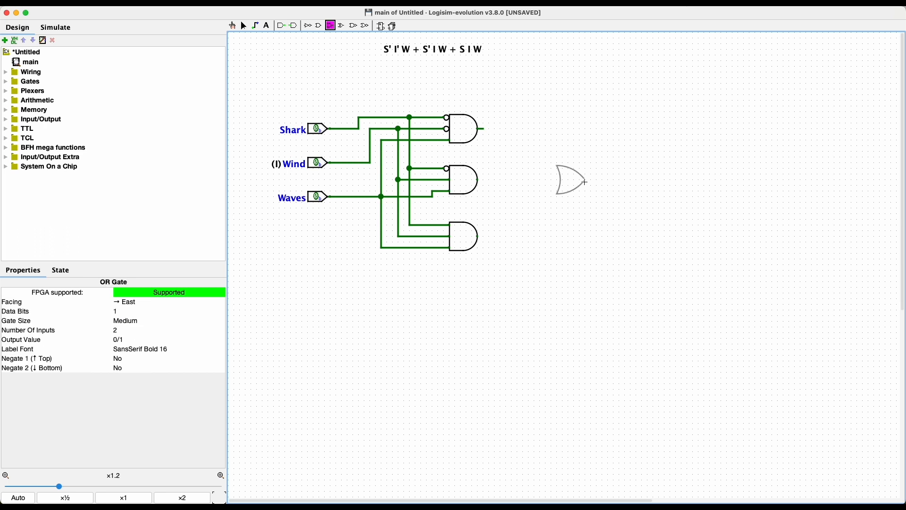
pyautogui.click(587, 185)
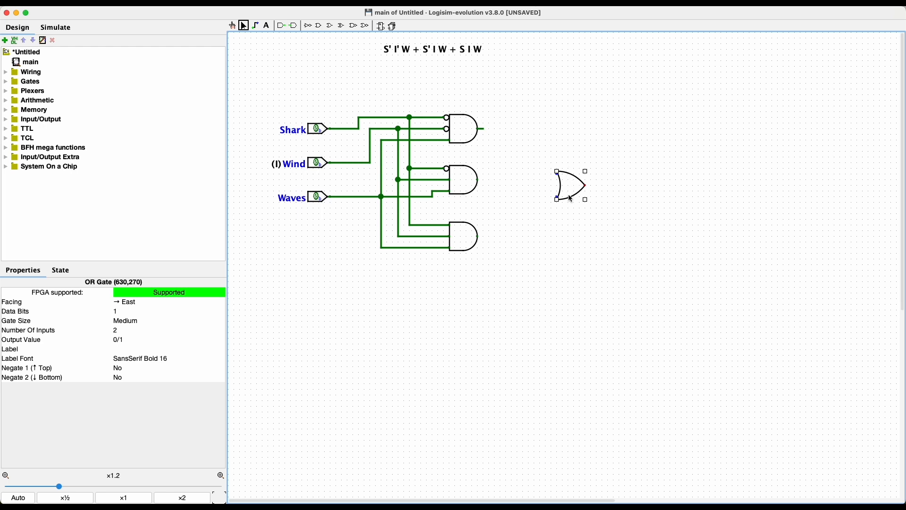
pyautogui.click(119, 331)
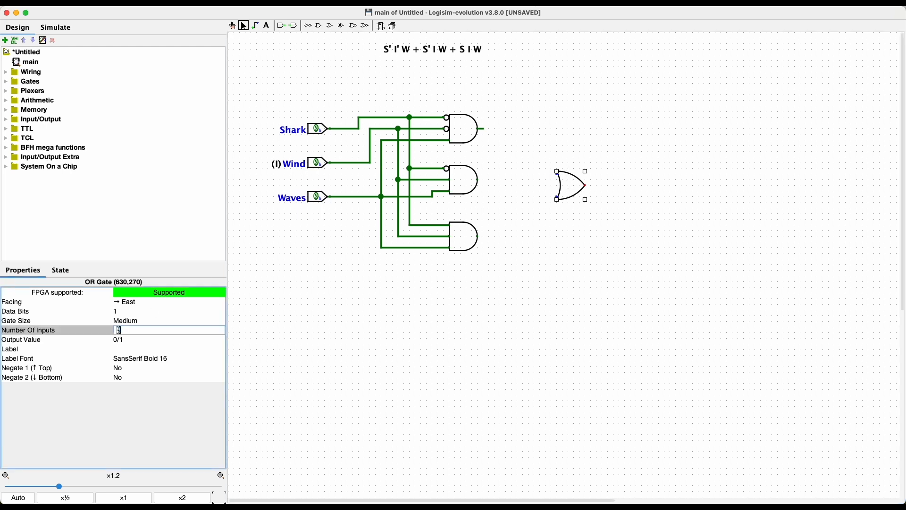
pyautogui.write('3')
pyautogui.press('Return')
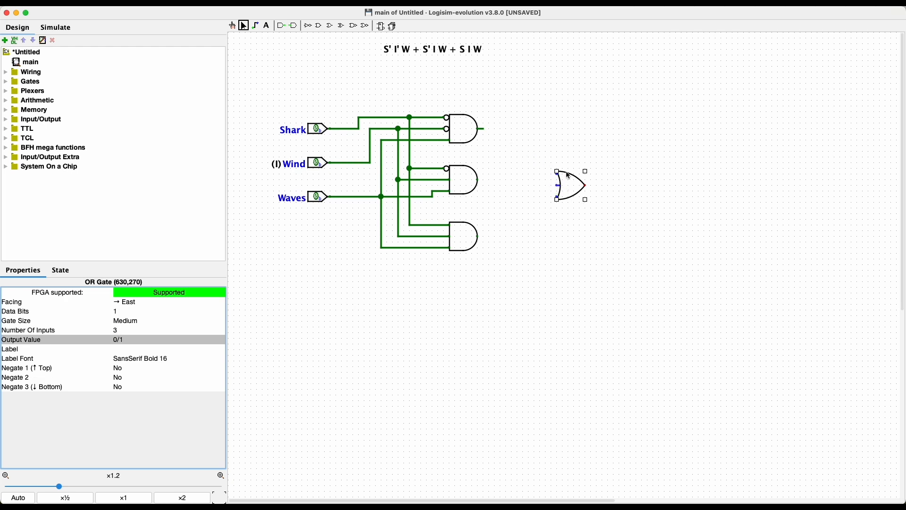
# - Wire the outputs of the top, middle and bottom AND gates to the OR gate's upper, middle and lower inputs
pyautogui.moveTo(482, 128); pyautogui.dragTo(557, 174)
pyautogui.moveTo(480, 183); pyautogui.dragTo(557, 187)
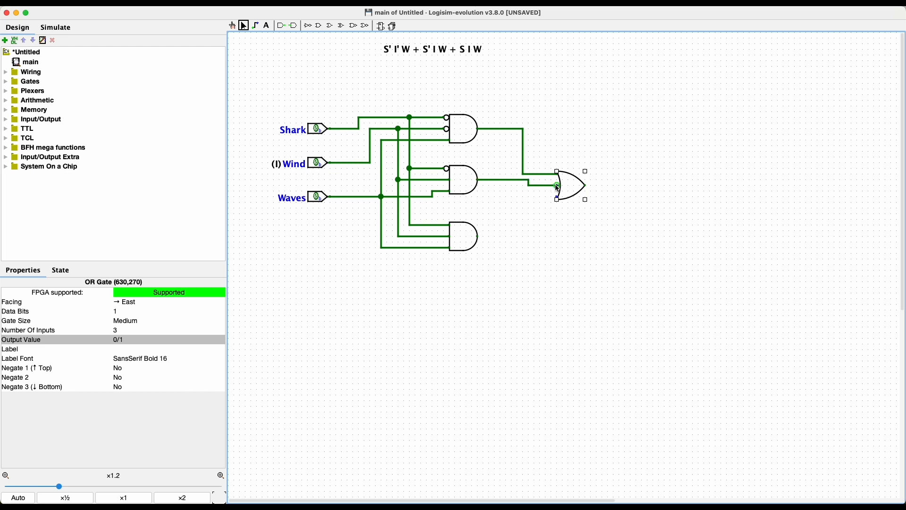
pyautogui.moveTo(527, 230); pyautogui.dragTo(529, 196)
# - Extend a wire from the OR gate's output and place an output pin at its end
pyautogui.moveTo(529, 197); pyautogui.dragTo(653, 185)
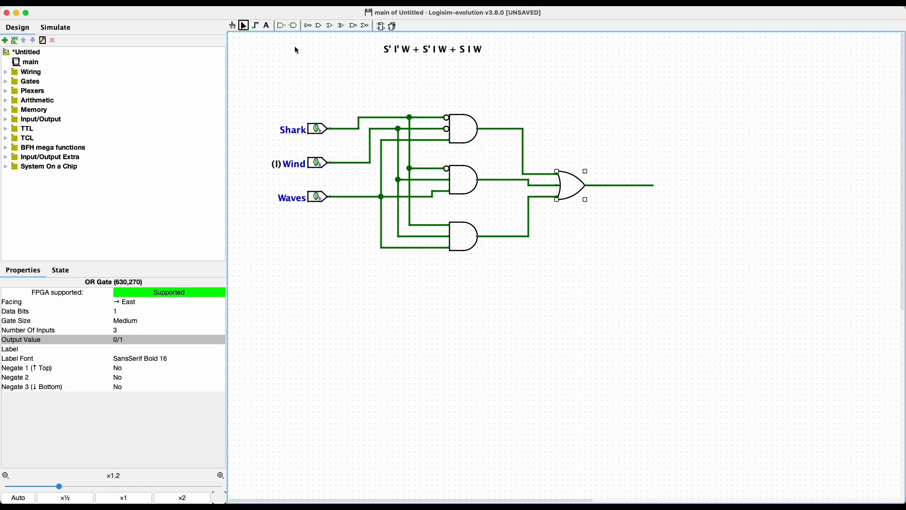
pyautogui.click(293, 26)
pyautogui.click(655, 185)
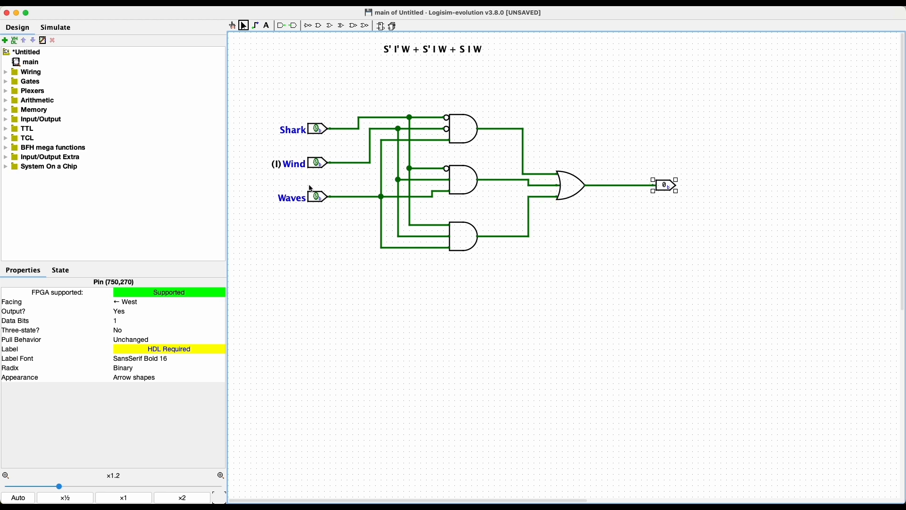
# - Test the circuit by switching Waves on, Wind on and off again, and Shark on
pyautogui.click(232, 26)
pyautogui.click(316, 197)
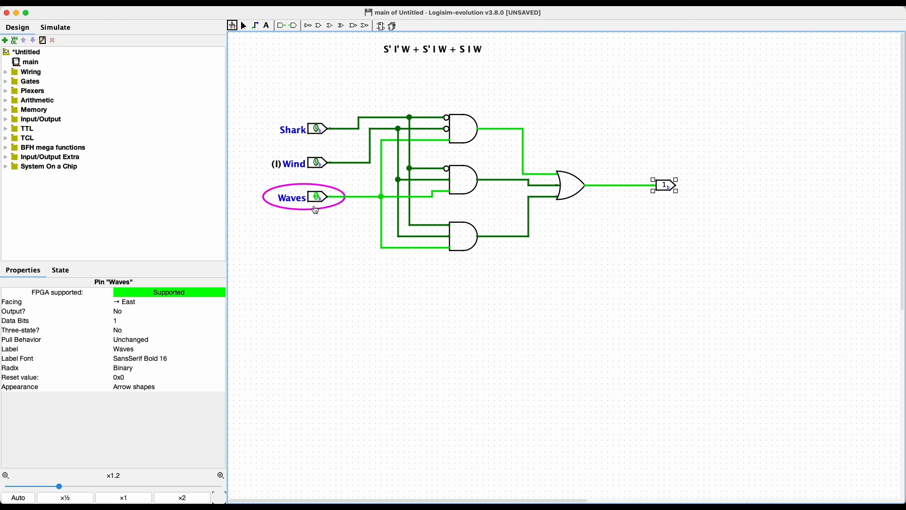
pyautogui.click(319, 165)
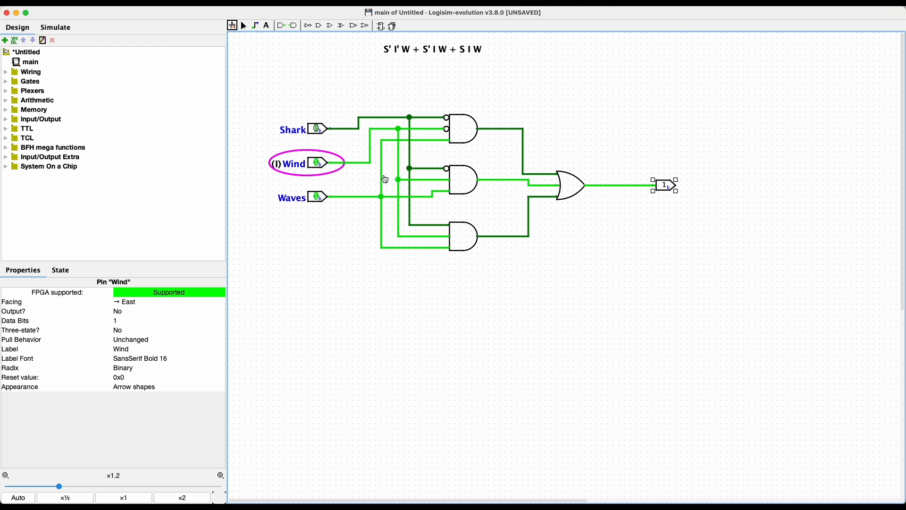
pyautogui.click(318, 164)
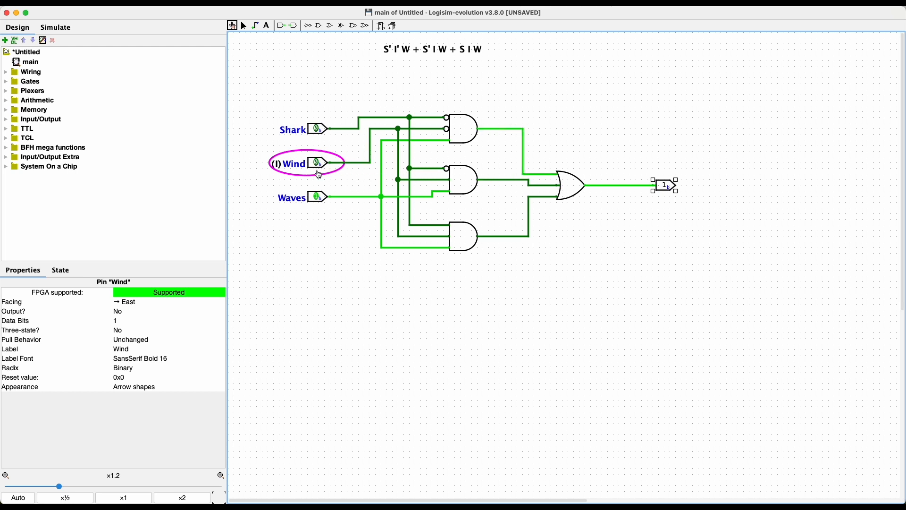
pyautogui.click(317, 131)
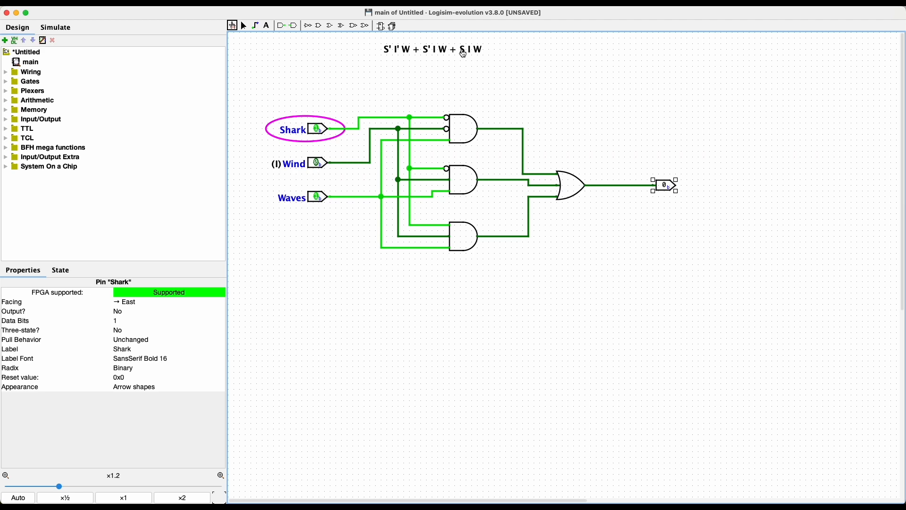
# - Correct the last term of the expression label so it reads S' I' W + S' I W + S I' W
pyautogui.click(267, 25)
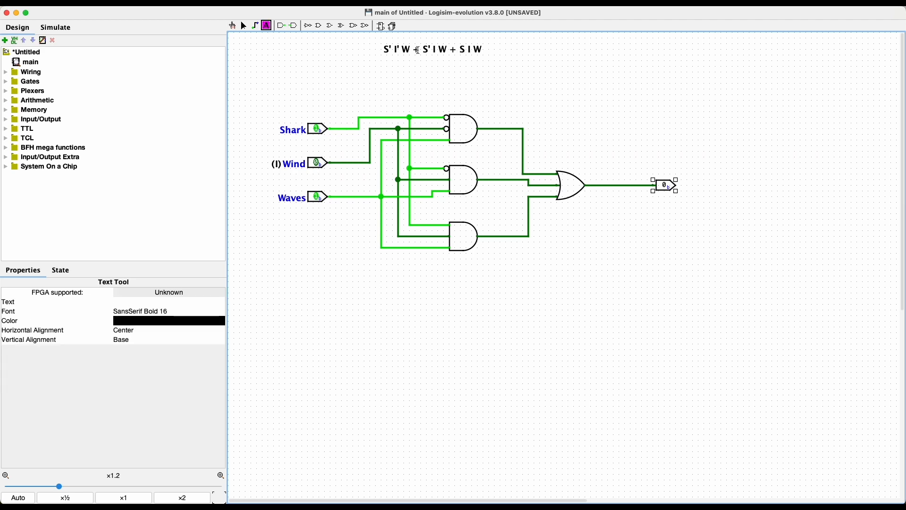
pyautogui.click(472, 51)
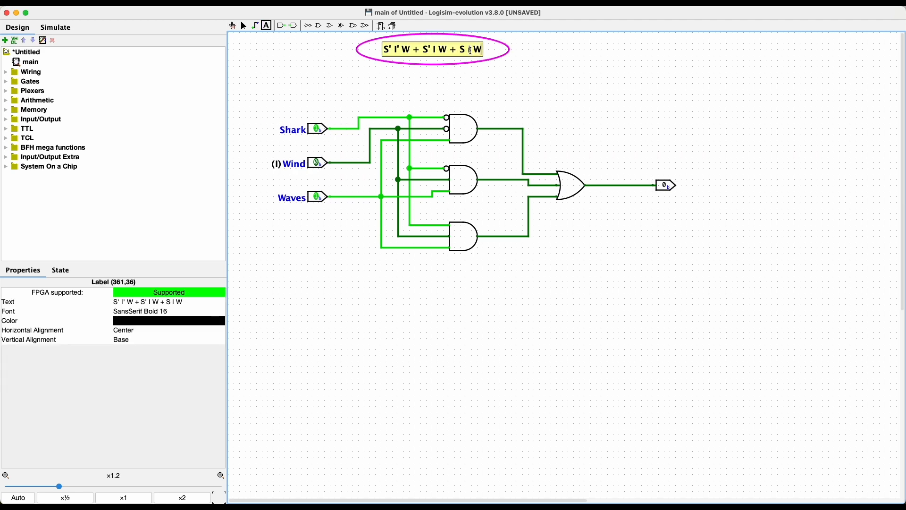
pyautogui.press('Left')
pyautogui.write("'")
pyautogui.press('Return')
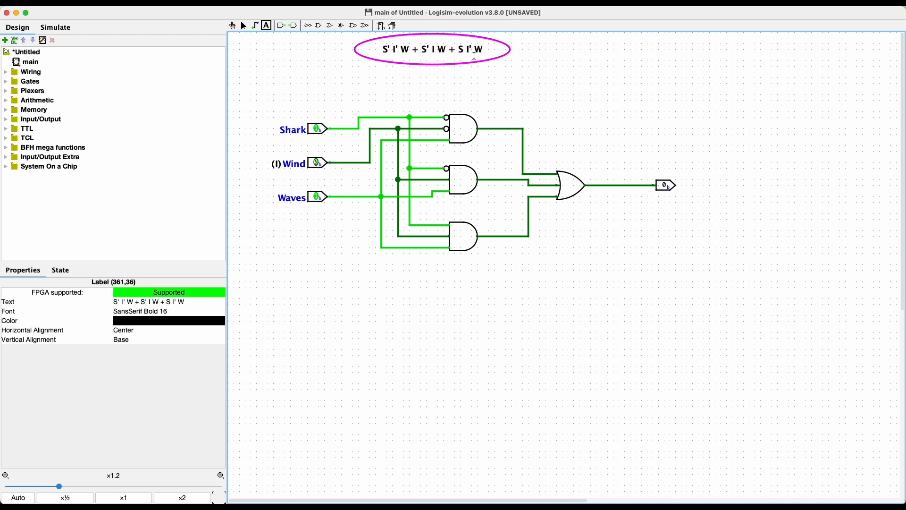
# - Negate the second input of the bottom AND gate by setting Negate 2 to Yes
pyautogui.click(243, 27)
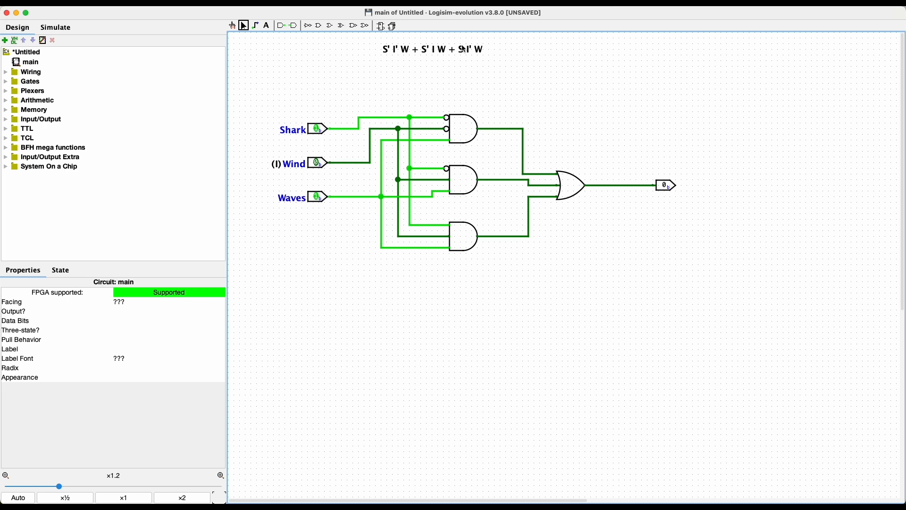
pyautogui.click(464, 241)
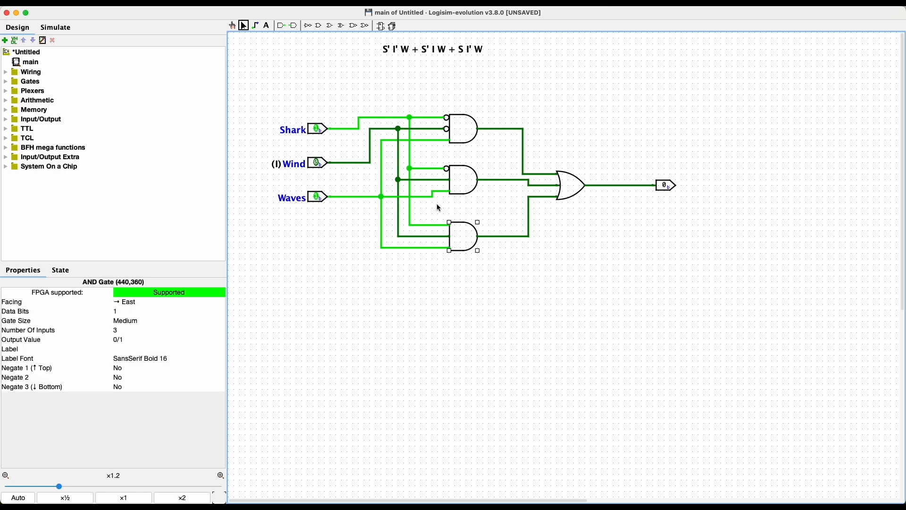
pyautogui.click(232, 26)
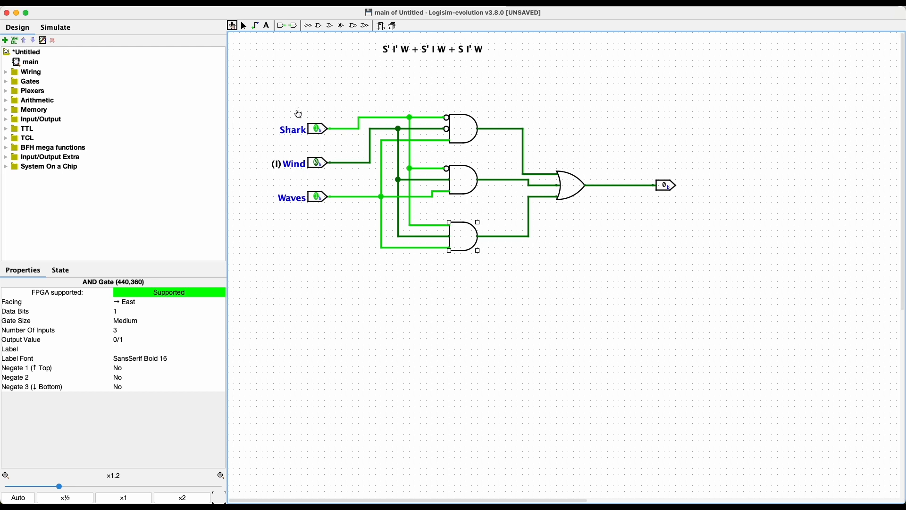
pyautogui.click(315, 129)
pyautogui.click(316, 129)
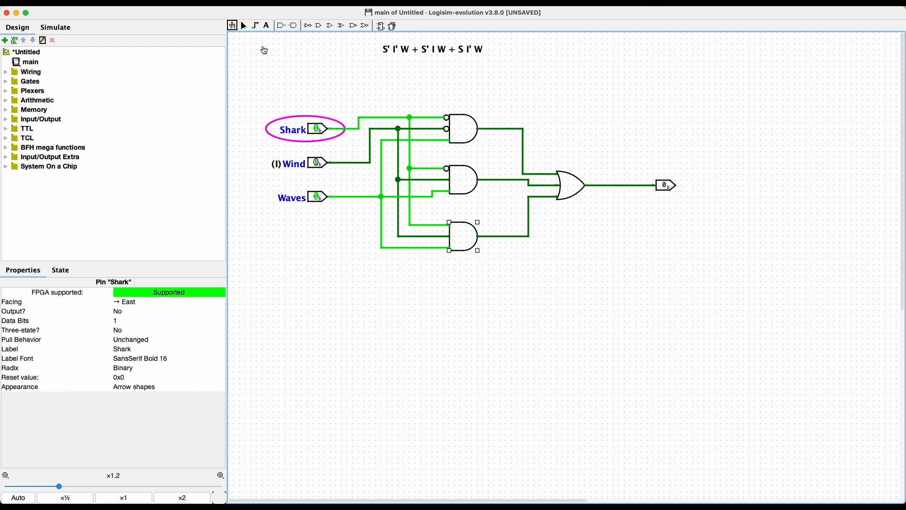
pyautogui.click(244, 26)
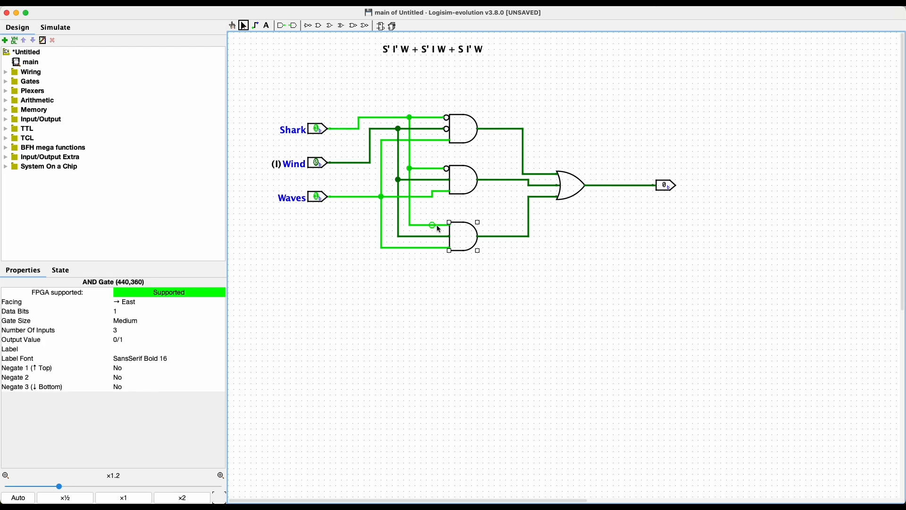
pyautogui.click(118, 330)
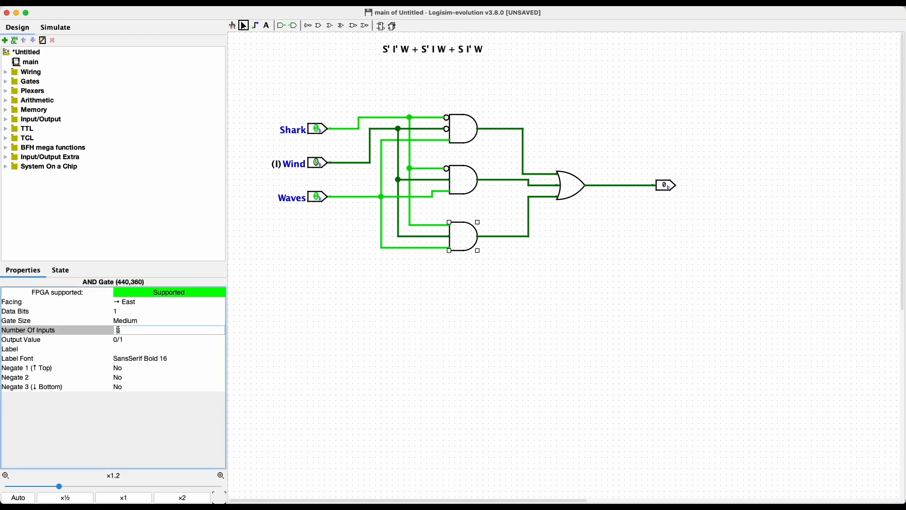
pyautogui.click(122, 368)
pyautogui.click(121, 369)
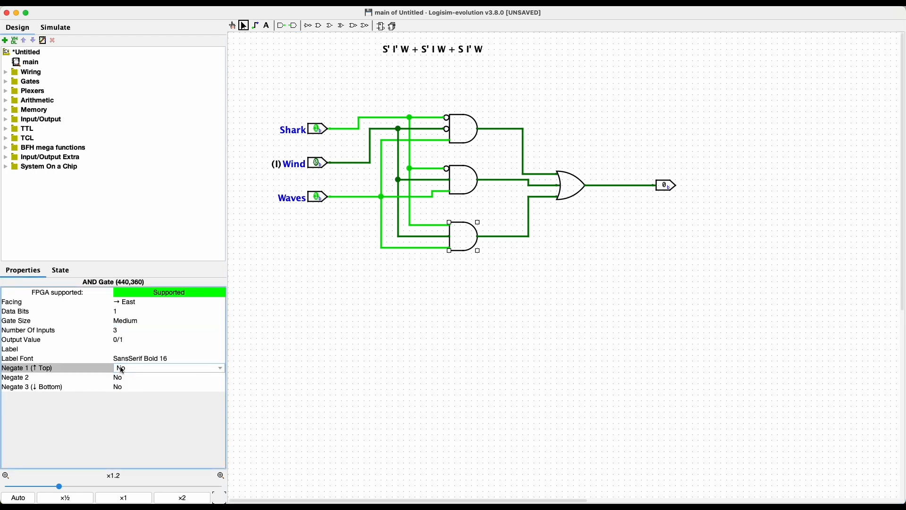
pyautogui.click(122, 377)
pyautogui.click(128, 389)
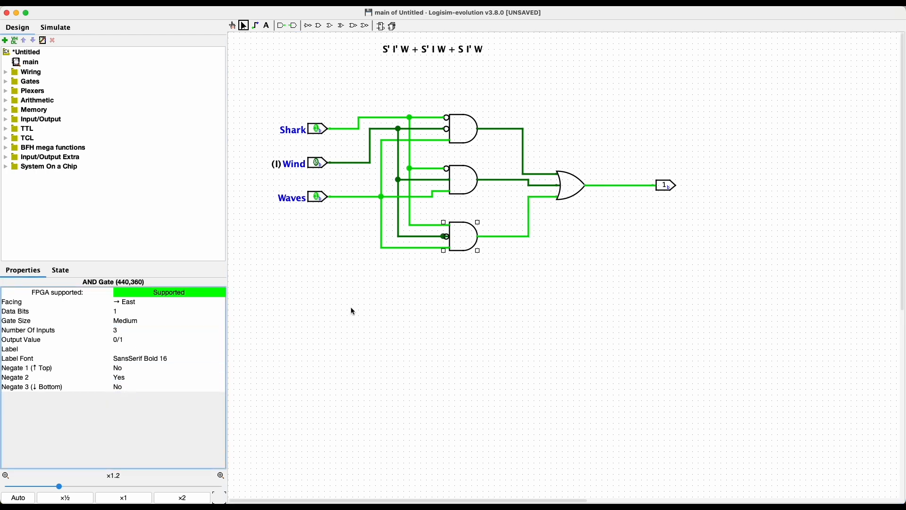
# - Move the bottom AND gate one grid step towards the OR gate and back to clean up its negated input's wire
pyautogui.click(438, 257)
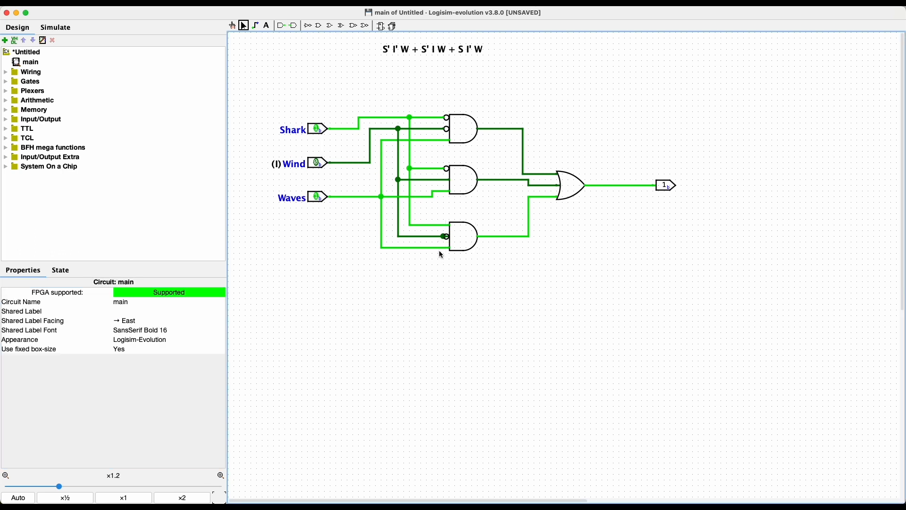
pyautogui.moveTo(454, 237); pyautogui.dragTo(461, 238)
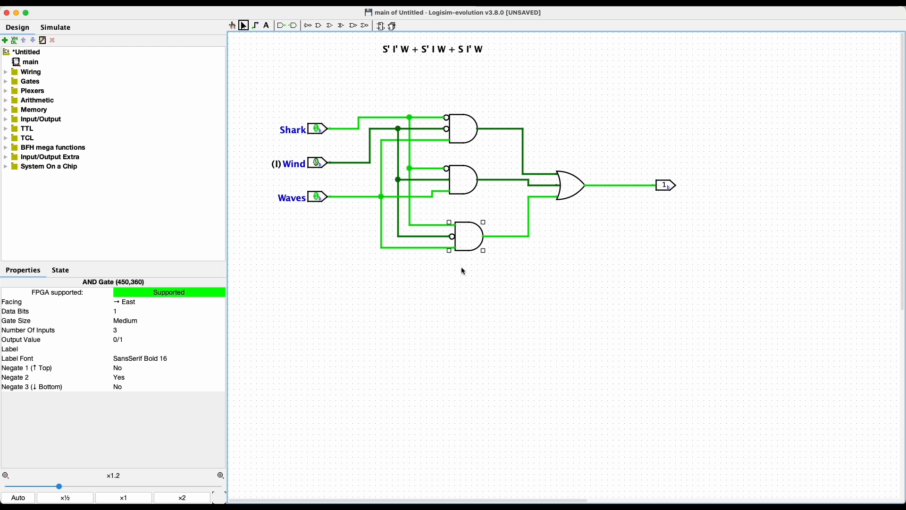
pyautogui.moveTo(461, 239); pyautogui.dragTo(456, 239)
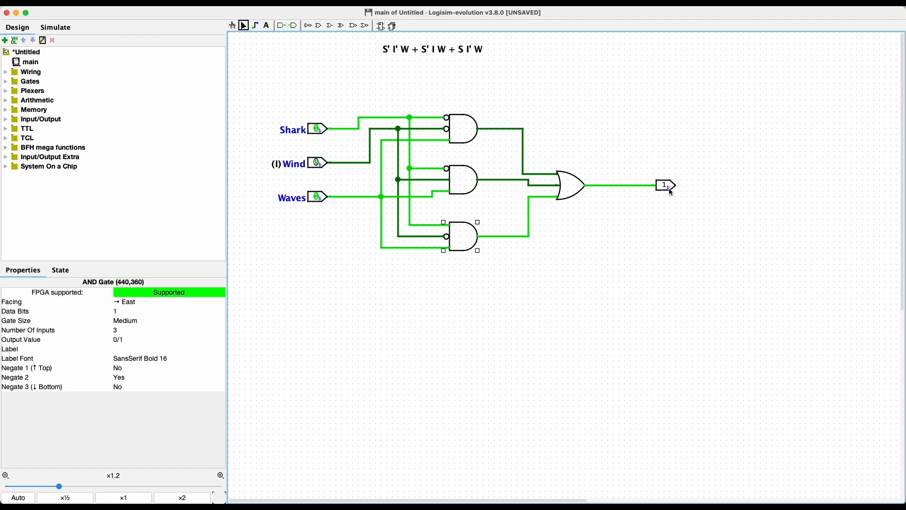
# - Test the corrected circuit by switching Waves off and toggling the Shark and Wind inputs
pyautogui.click(233, 26)
pyautogui.click(317, 197)
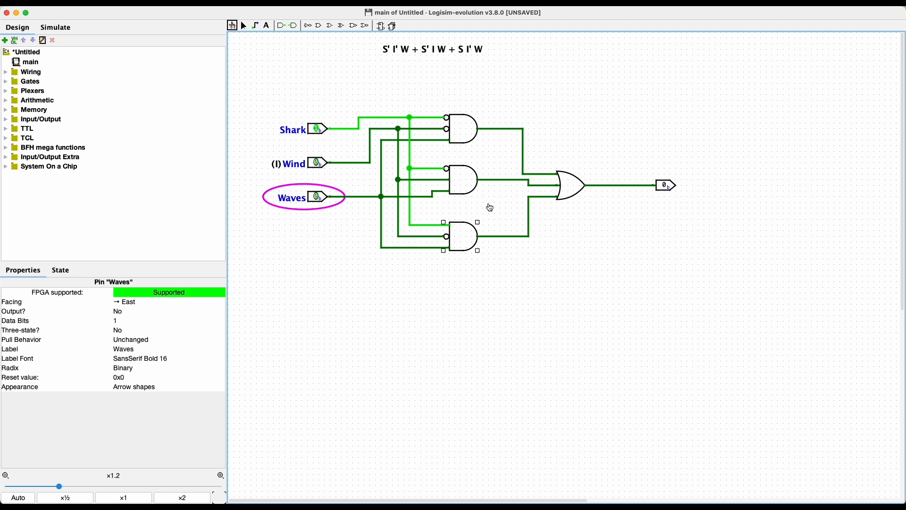
pyautogui.click(316, 130)
pyautogui.click(318, 166)
pyautogui.click(317, 131)
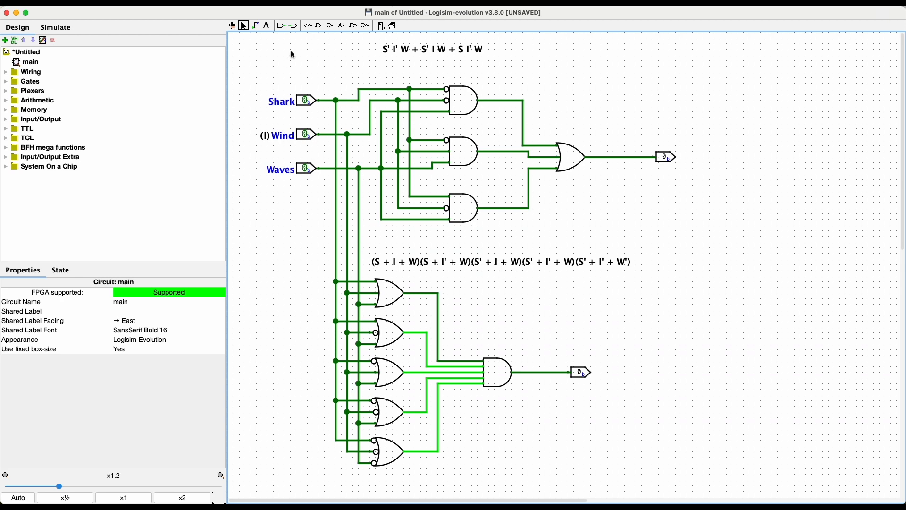
pyautogui.click(330, 26)
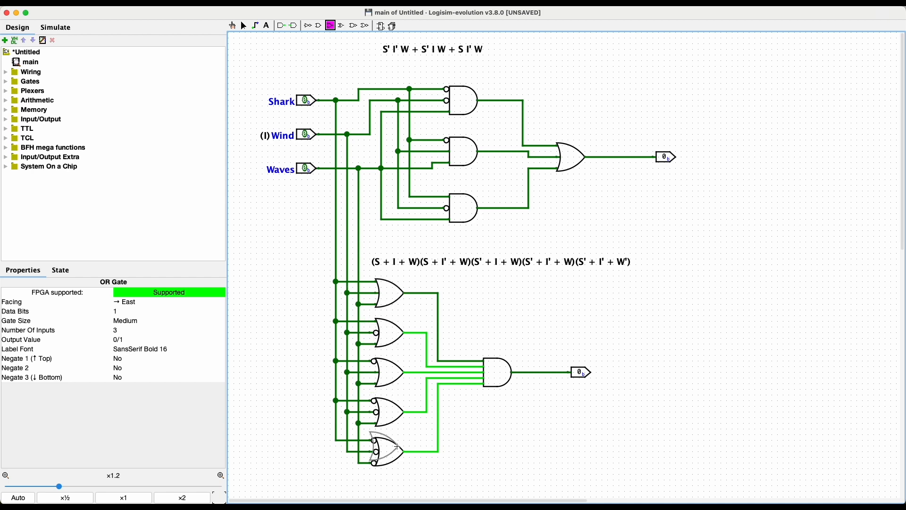
pyautogui.click(319, 25)
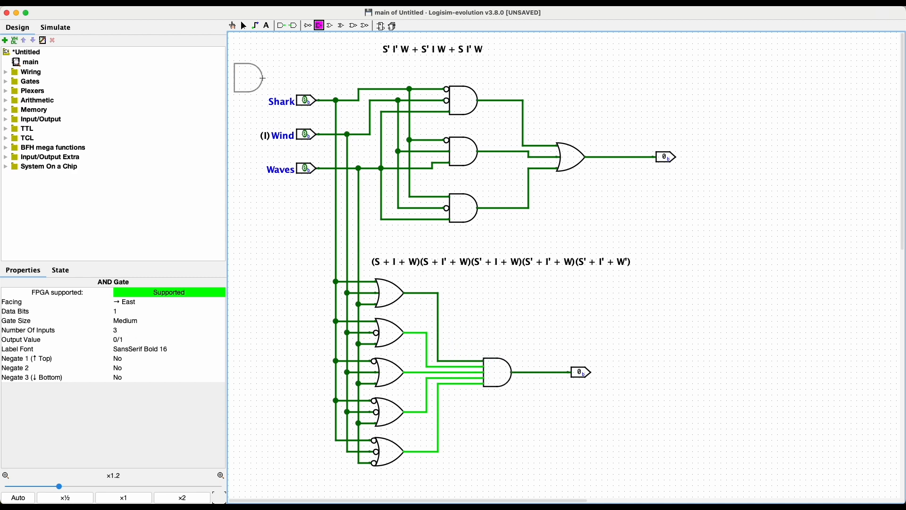
# - Inspect the top three OR gates of the product-of-sums circuit and compare their input negations with the expression's terms
pyautogui.click(243, 25)
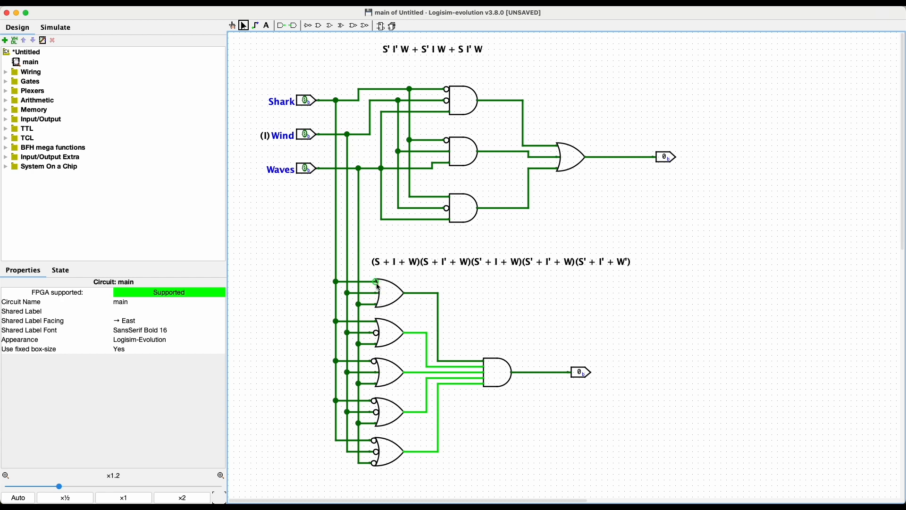
pyautogui.click(387, 294)
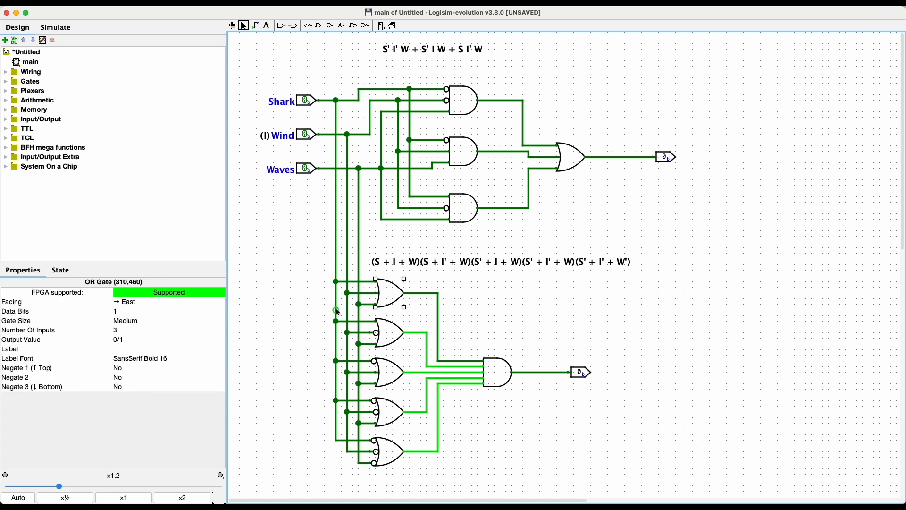
pyautogui.click(395, 332)
pyautogui.click(391, 377)
pyautogui.click(517, 278)
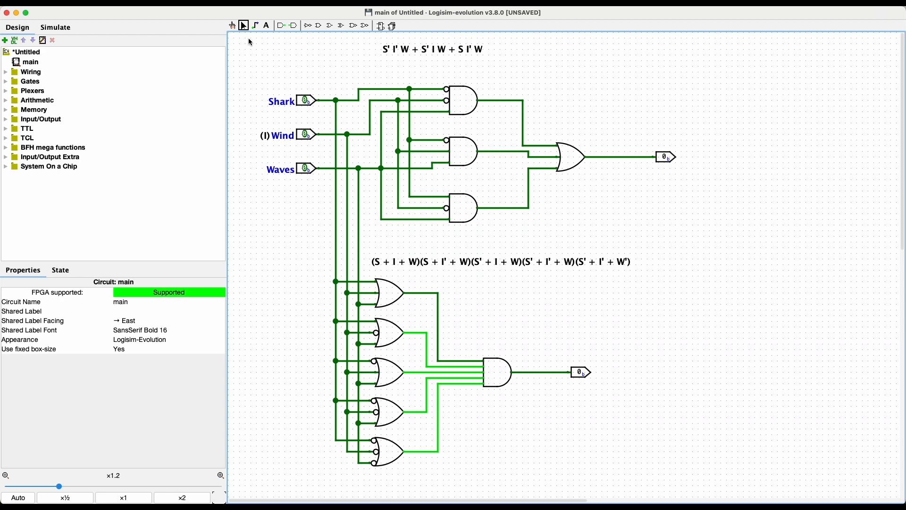
# - Test both circuits by toggling the Waves, Wind and Shark inputs through several combinations and comparing the two outputs
pyautogui.click(232, 25)
pyautogui.click(307, 169)
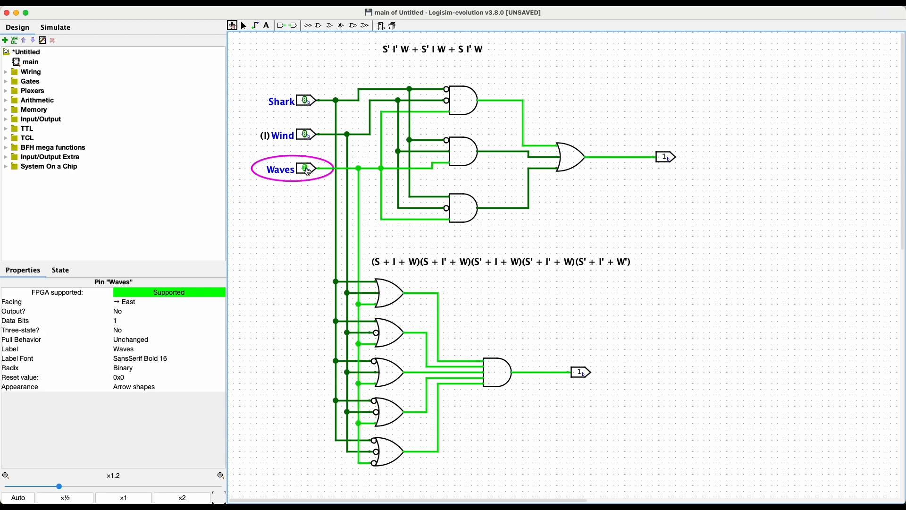
pyautogui.click(306, 136)
pyautogui.click(305, 101)
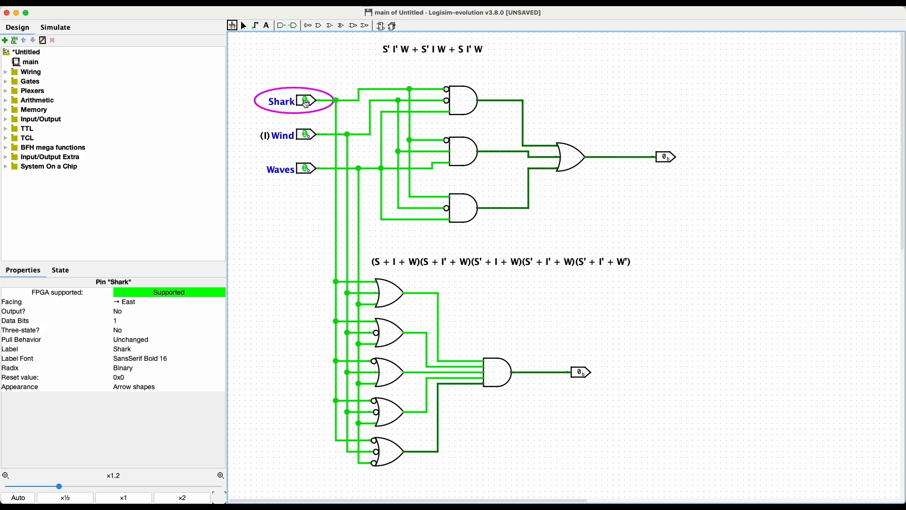
pyautogui.click(305, 137)
pyautogui.click(306, 100)
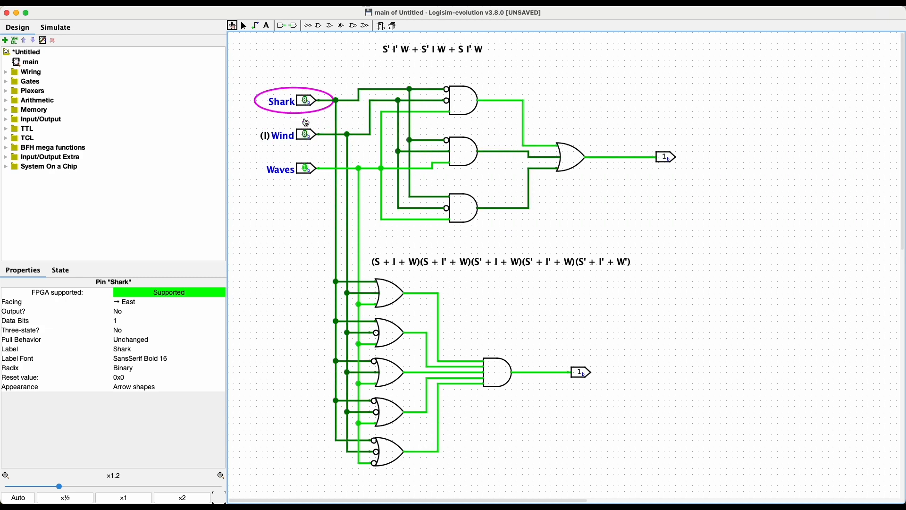
pyautogui.click(309, 169)
pyautogui.click(310, 170)
pyautogui.click(307, 135)
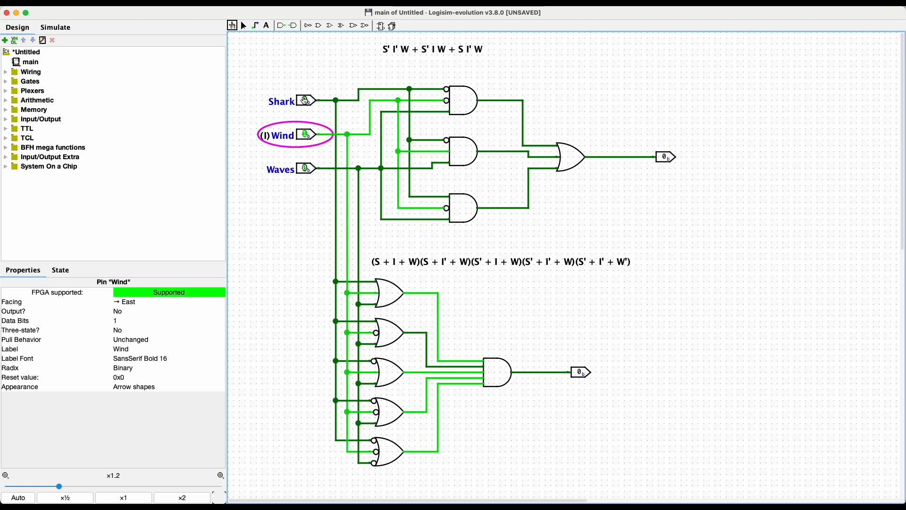
pyautogui.click(306, 101)
pyautogui.click(307, 168)
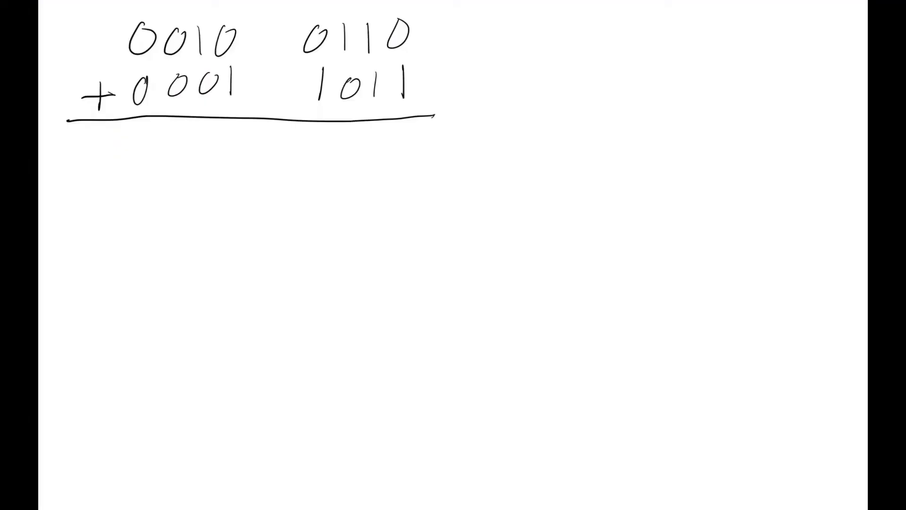
pyautogui.moveTo(471, 42)
pyautogui.mouseDown()
pyautogui.moveTo(447, 31)
pyautogui.moveTo(281, 16)
pyautogui.moveTo(104, 43)
pyautogui.moveTo(165, 105)
pyautogui.moveTo(354, 104)
pyautogui.moveTo(453, 33)
pyautogui.moveTo(430, 29)
pyautogui.mouseUp()
pyautogui.moveTo(412, 22)
pyautogui.mouseDown()
pyautogui.moveTo(401, 13)
pyautogui.moveTo(383, 69)
pyautogui.moveTo(413, 106)
pyautogui.moveTo(412, 18)
pyautogui.mouseUp()
pyautogui.moveTo(411, 125)
pyautogui.mouseDown()
pyautogui.moveTo(422, 142)
pyautogui.moveTo(404, 147)
pyautogui.moveTo(408, 132)
pyautogui.moveTo(404, 139)
pyautogui.moveTo(367, 12)
pyautogui.moveTo(372, 18)
pyautogui.mouseUp()
pyautogui.moveTo(378, 10)
pyautogui.mouseDown()
pyautogui.moveTo(354, 30)
pyautogui.moveTo(381, 111)
pyautogui.moveTo(377, 10)
pyautogui.mouseUp()
pyautogui.moveTo(401, 14)
pyautogui.mouseDown()
pyautogui.moveTo(415, 116)
pyautogui.moveTo(403, 14)
pyautogui.mouseUp()
pyautogui.moveTo(415, 131); pyautogui.dragTo(427, 141)
pyautogui.moveTo(414, 126); pyautogui.dragTo(418, 158)
pyautogui.moveTo(369, 6); pyautogui.dragTo(371, 9)
pyautogui.moveTo(382, 10)
pyautogui.mouseDown()
pyautogui.moveTo(373, 7)
pyautogui.moveTo(352, 53)
pyautogui.moveTo(393, 110)
pyautogui.moveTo(377, 4)
pyautogui.mouseUp()
pyautogui.click(368, 35)
pyautogui.click(374, 84)
pyautogui.click(364, 14)
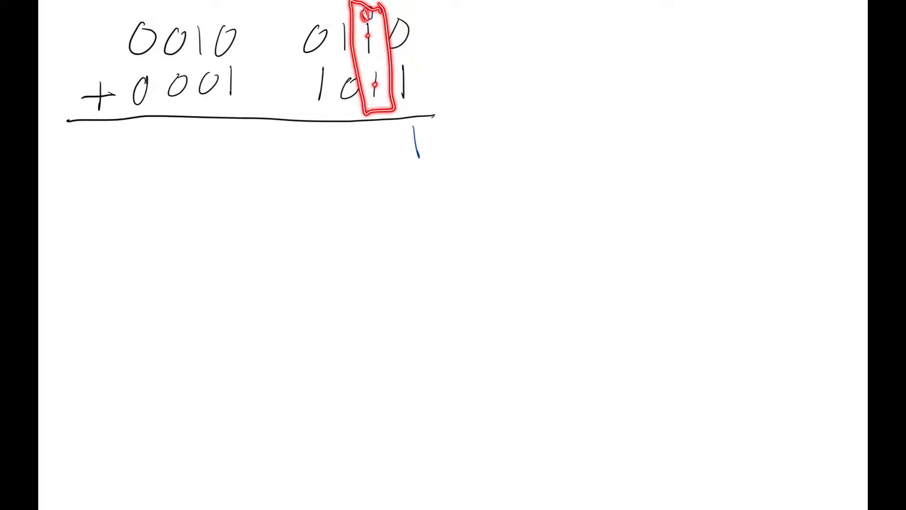
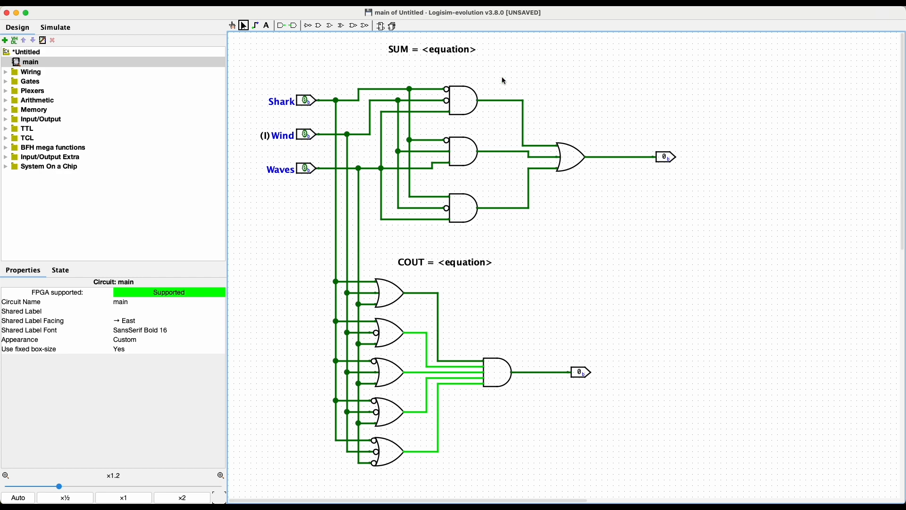
# - Label the output pin of the upper circuit SUM
pyautogui.click(665, 162)
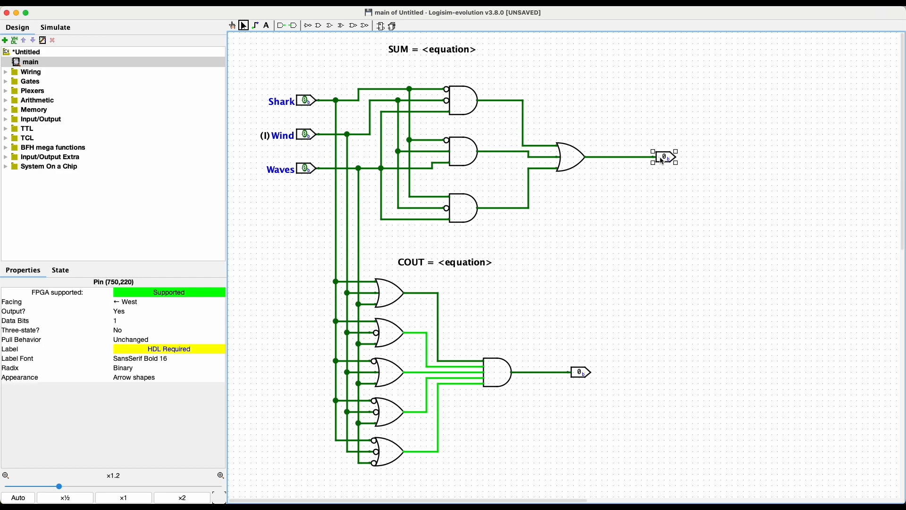
pyautogui.click(164, 348)
pyautogui.write('SUM')
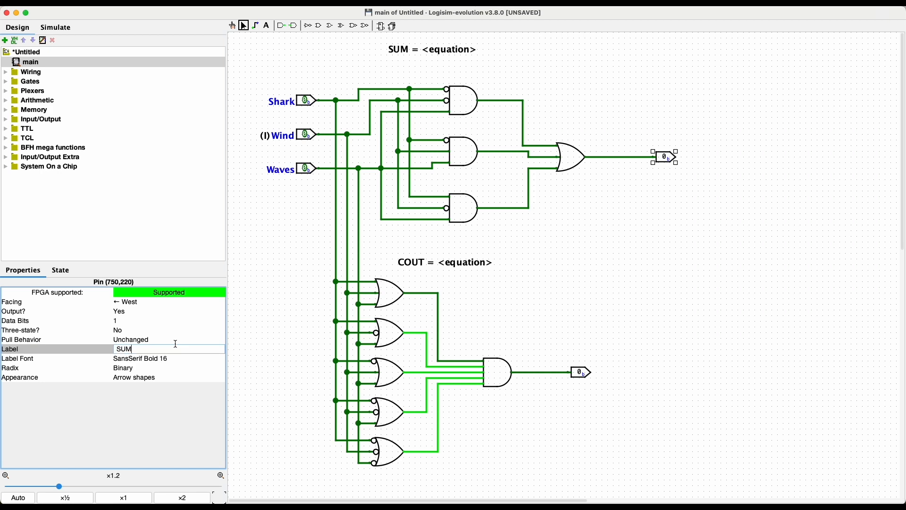
pyautogui.press('Return')
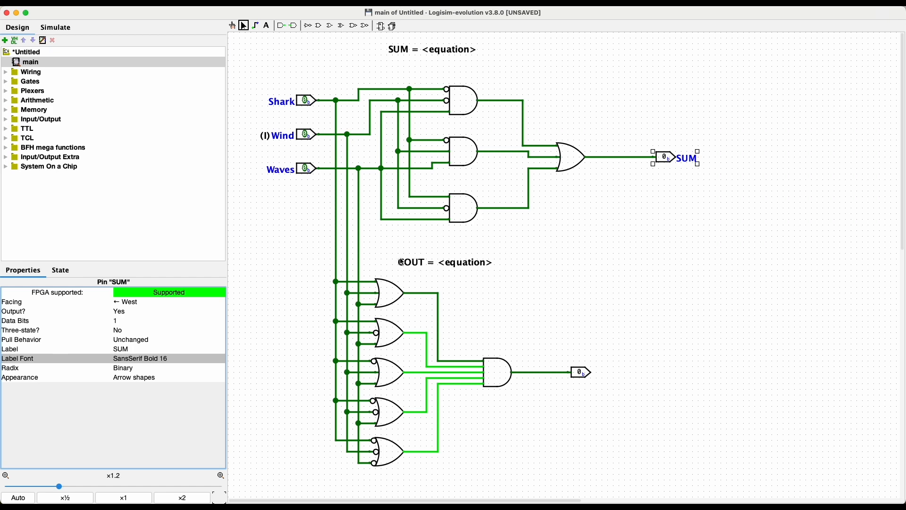
# - Label the output pin of the lower circuit COUT
pyautogui.click(582, 372)
pyautogui.click(178, 350)
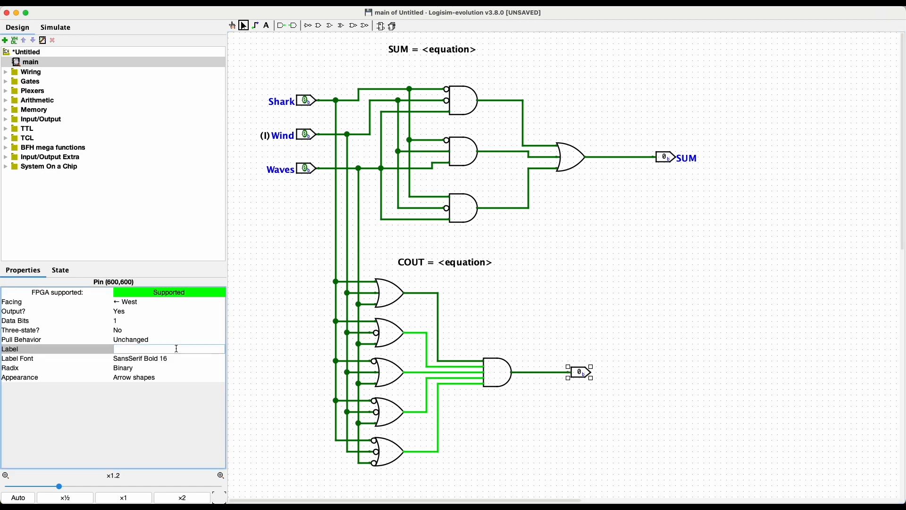
pyautogui.write('COUT')
pyautogui.press('Return')
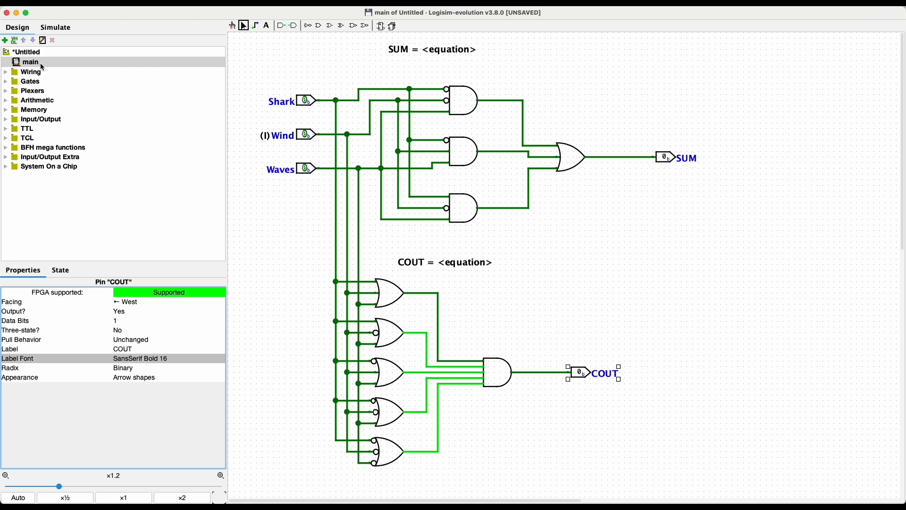
# - Rename the main circuit to FullAdder
pyautogui.click(34, 64)
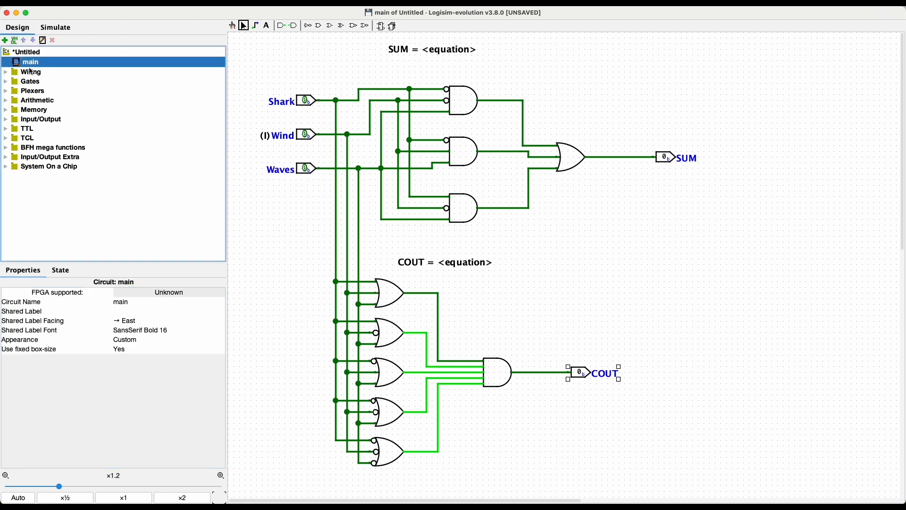
pyautogui.click(124, 304)
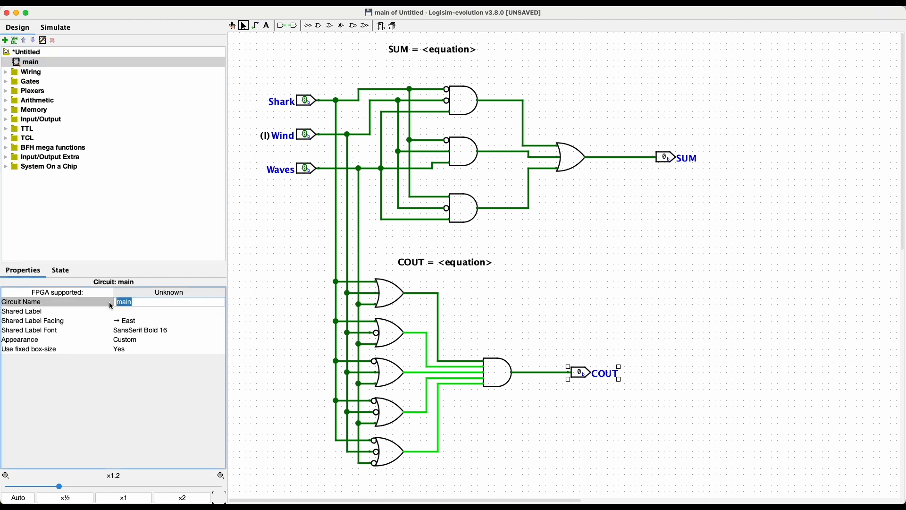
pyautogui.write('FullAdder')
pyautogui.press('Return')
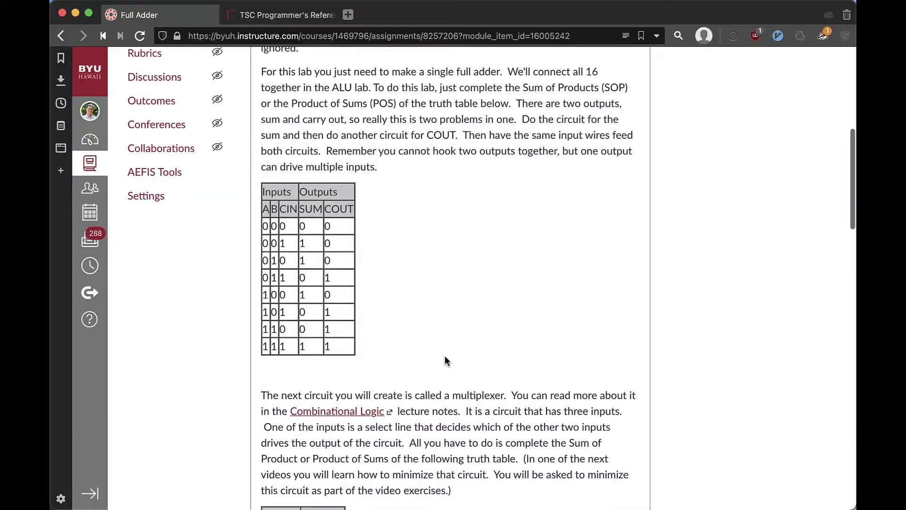
# - Read the full adder and multiplexer descriptions and truth tables on the Full Adder assignment page in the browser
pyautogui.scroll(1, 445, 356)
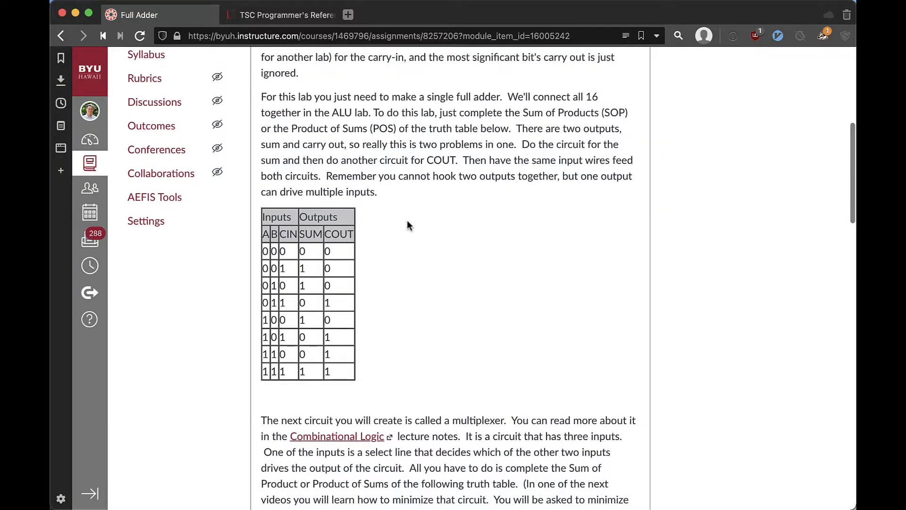
pyautogui.scroll(-1, 399, 226)
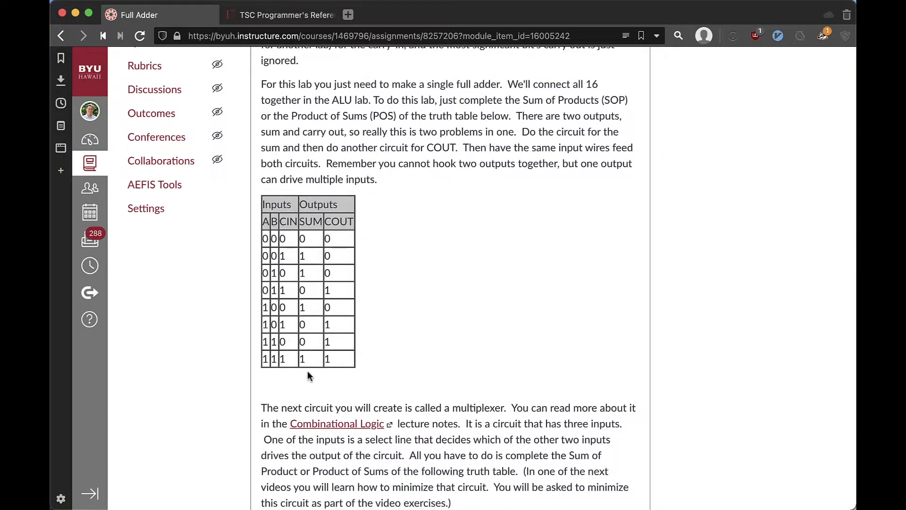
pyautogui.scroll(-5, 390, 380)
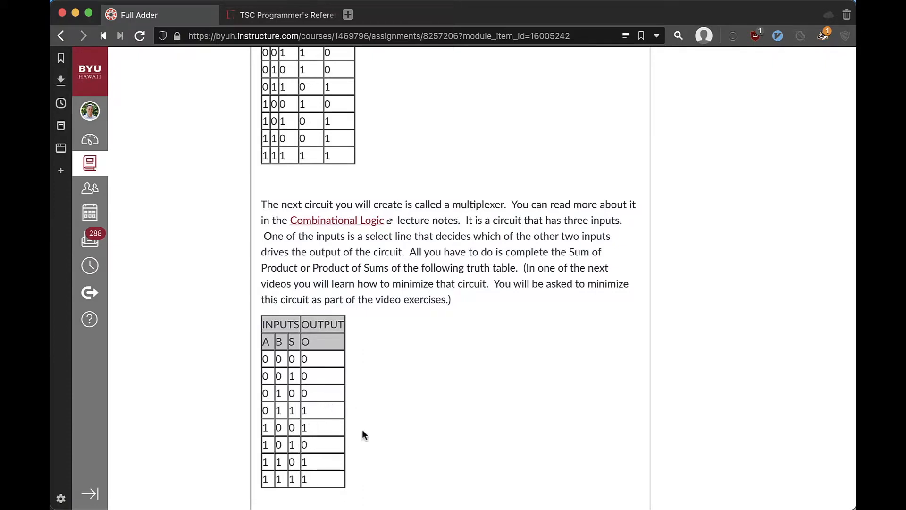
pyautogui.scroll(1, 369, 429)
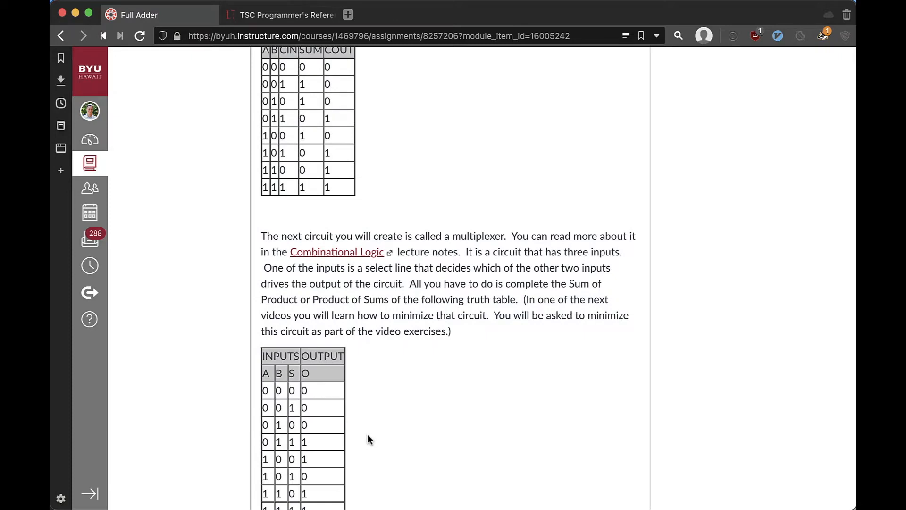
pyautogui.scroll(1, 370, 435)
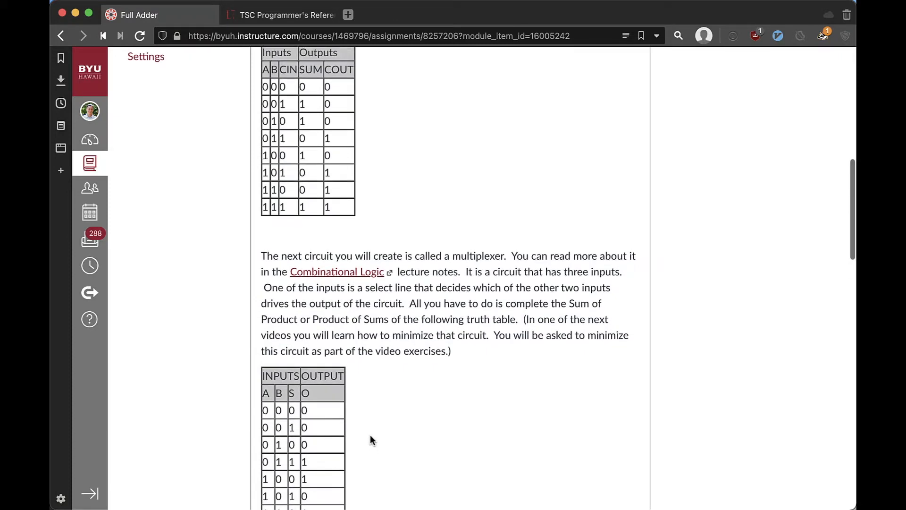
pyautogui.scroll(-2, 369, 435)
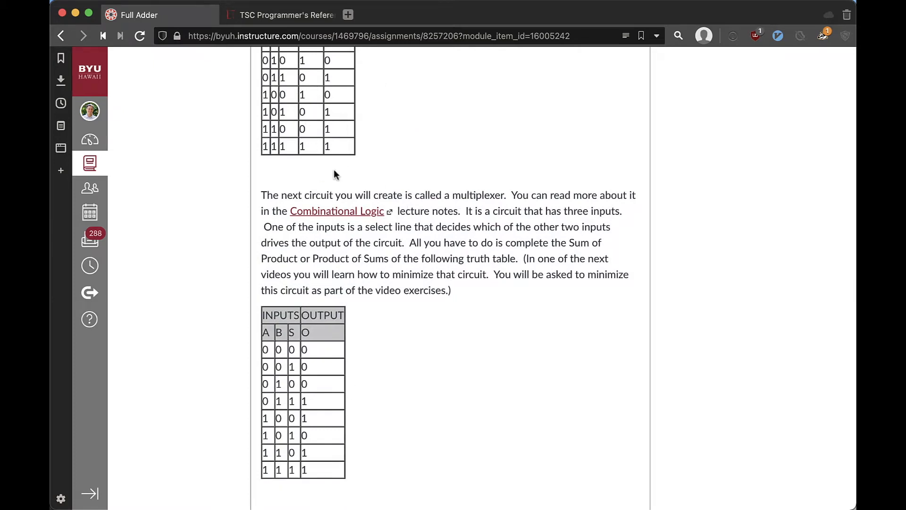
pyautogui.scroll(2, 334, 171)
pyautogui.scroll(-4, 349, 331)
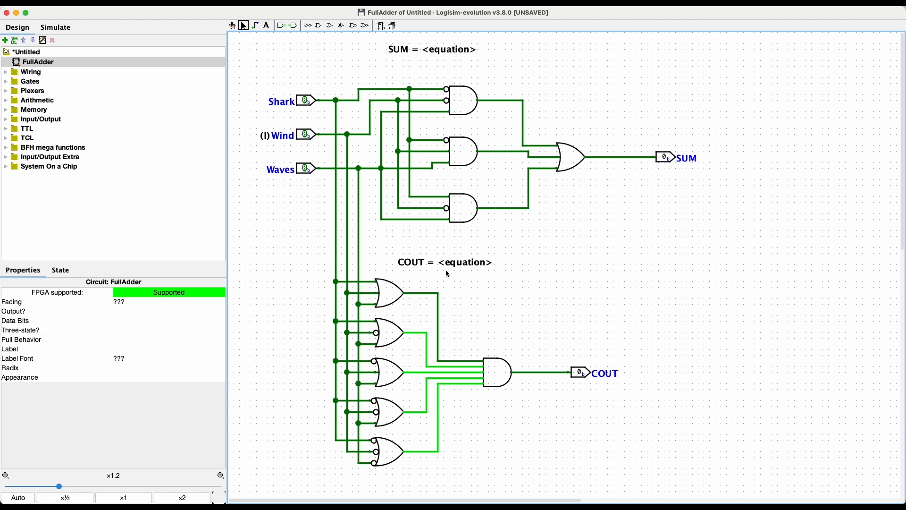
# - Add a new circuit named MUX to the Logisim-evolution project
pyautogui.click(5, 41)
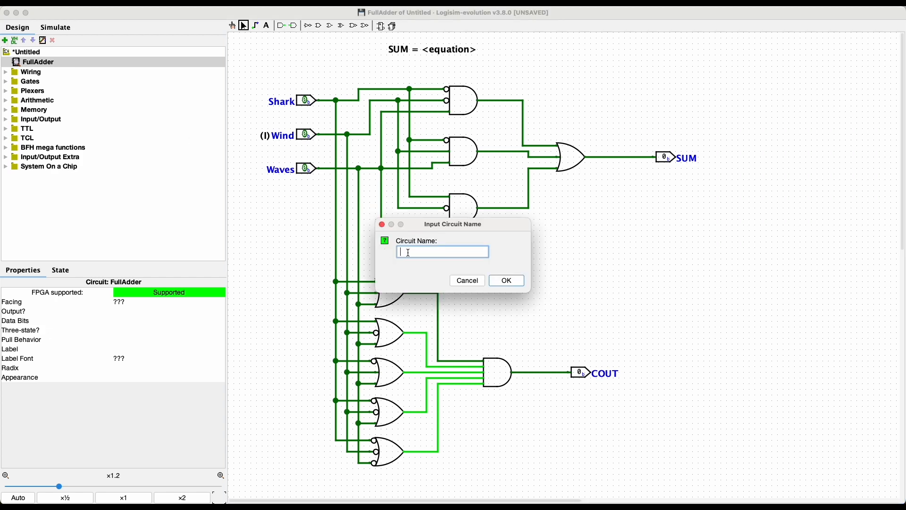
pyautogui.write('MUX')
pyautogui.press('Return')
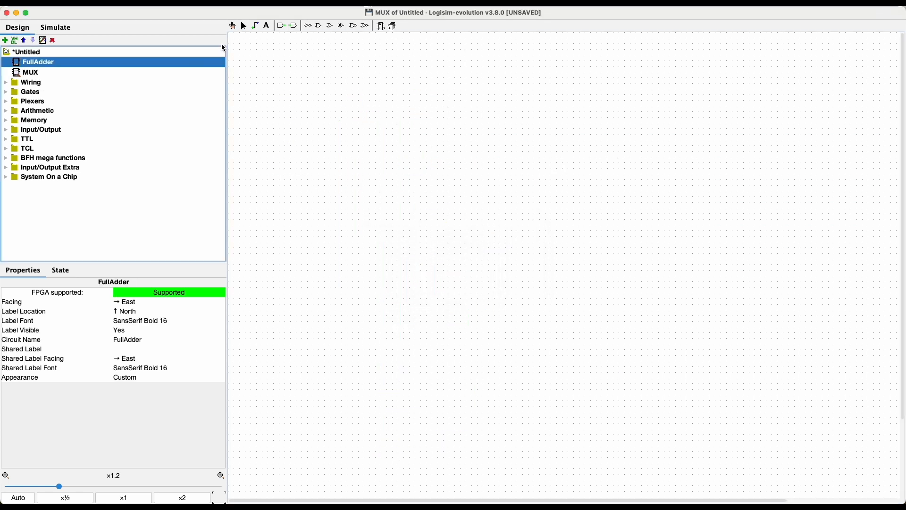
# - Place three input pins in a vertical column near the upper-left corner of the MUX circuit
pyautogui.click(282, 25)
pyautogui.click(282, 73)
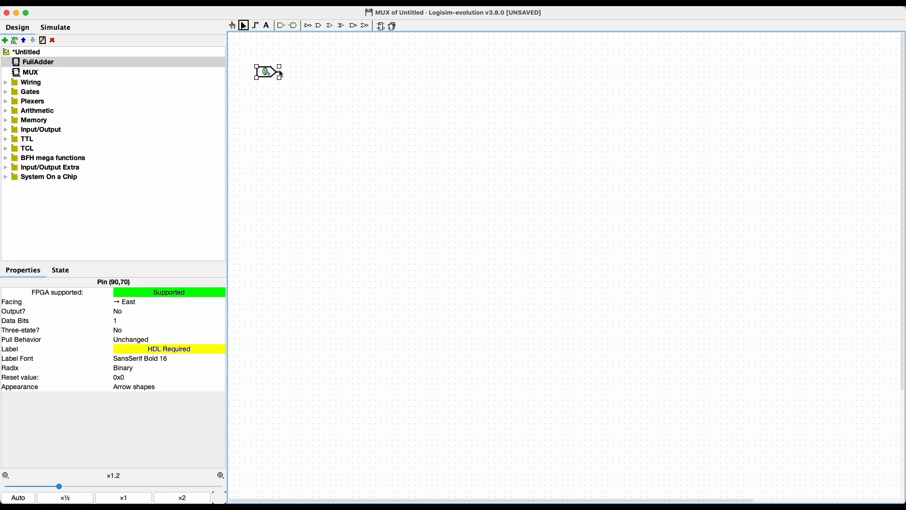
pyautogui.click(281, 27)
pyautogui.click(281, 101)
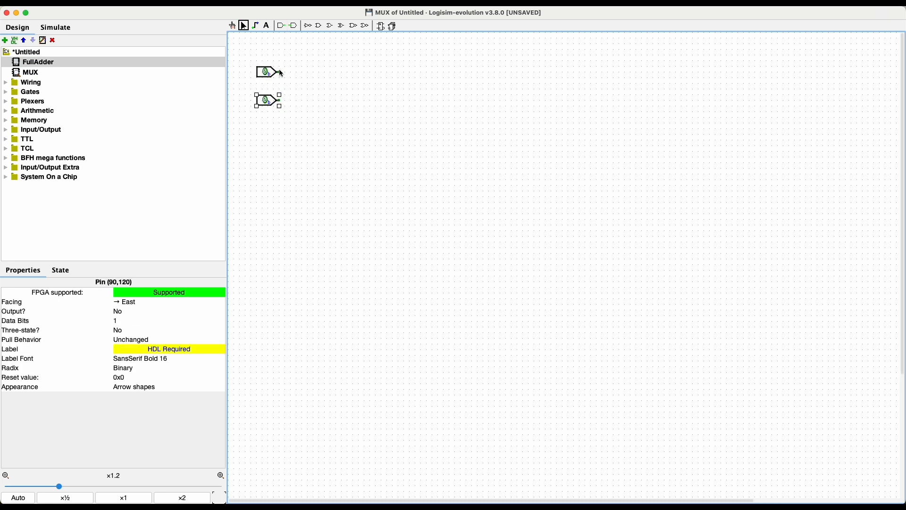
pyautogui.click(281, 26)
pyautogui.click(278, 141)
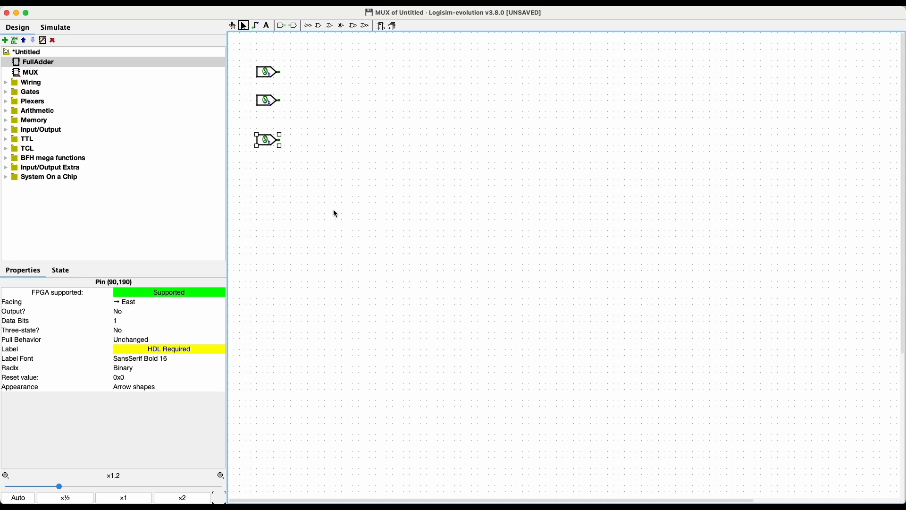
# - Place one output pin to the right of the input pins in the MUX circuit
pyautogui.click(293, 26)
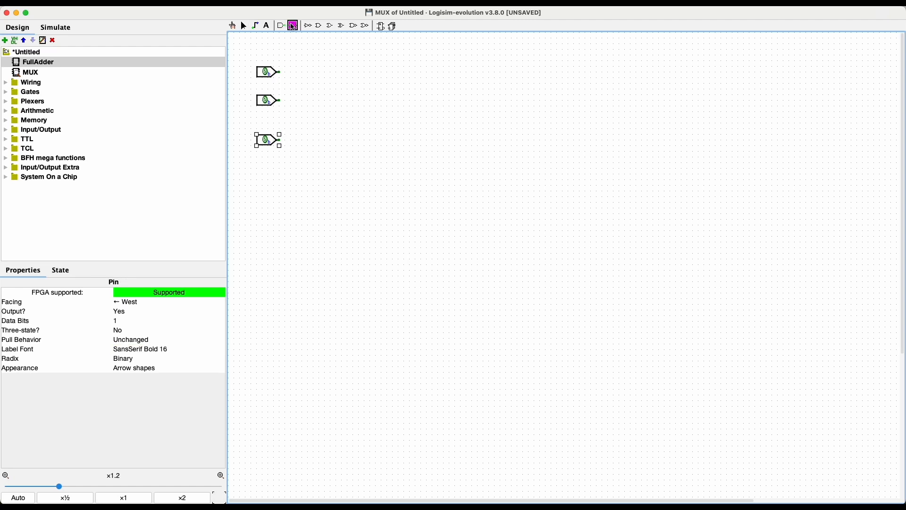
pyautogui.click(494, 106)
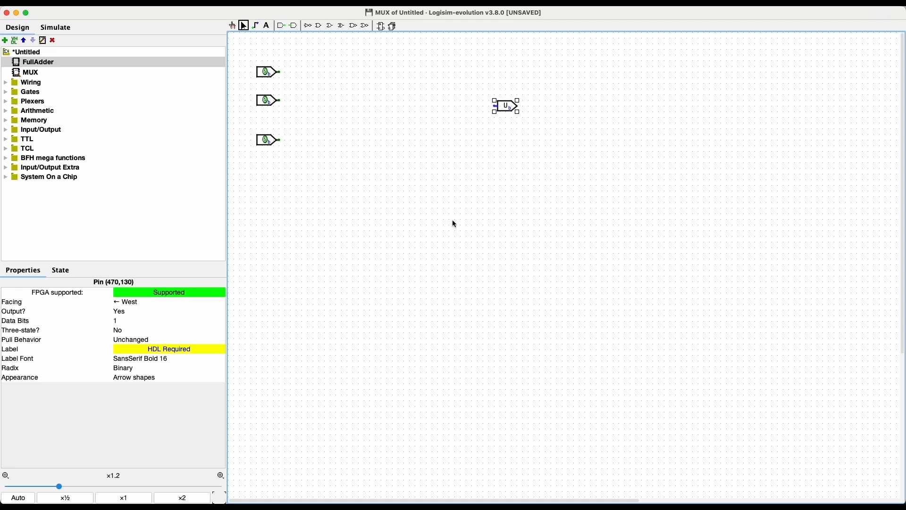
pyautogui.click(500, 272)
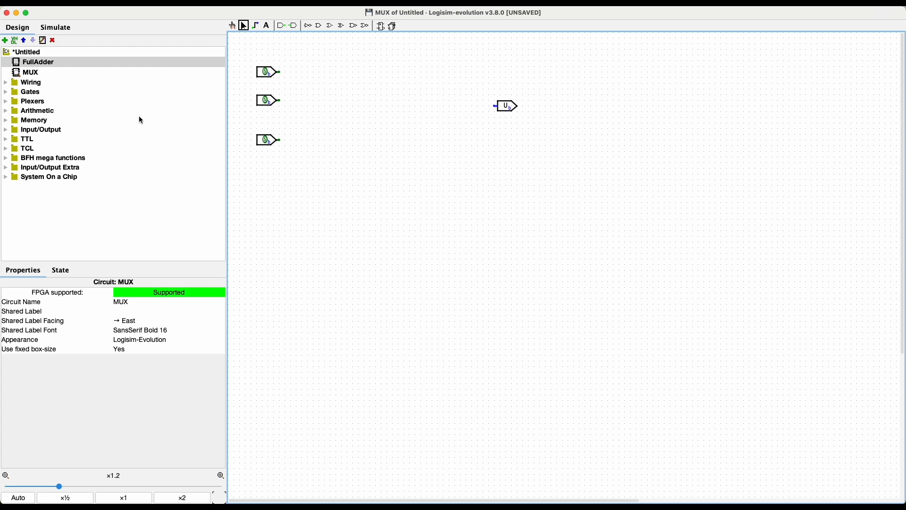
# - Add a new circuit named Main to the project and select it in the design tree
pyautogui.click(41, 66)
pyautogui.click(35, 74)
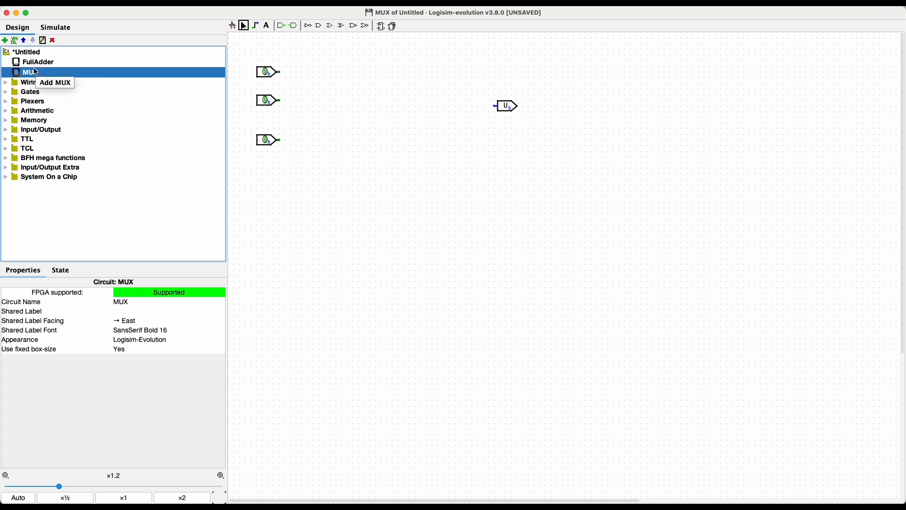
pyautogui.click(5, 40)
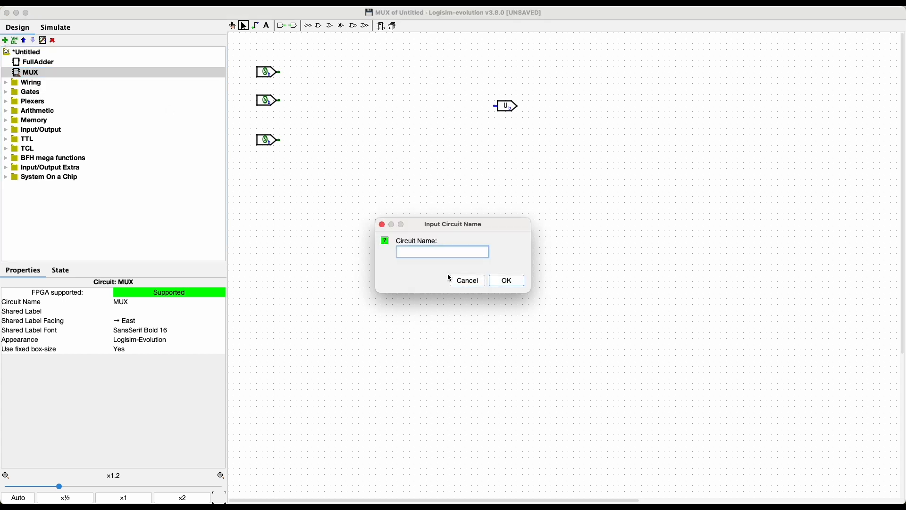
pyautogui.write('Main')
pyautogui.press('Return')
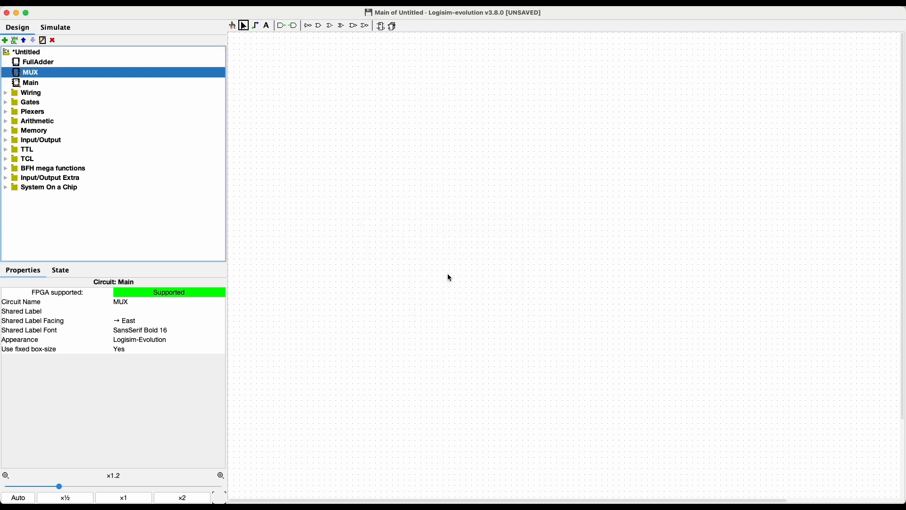
pyautogui.click(29, 82)
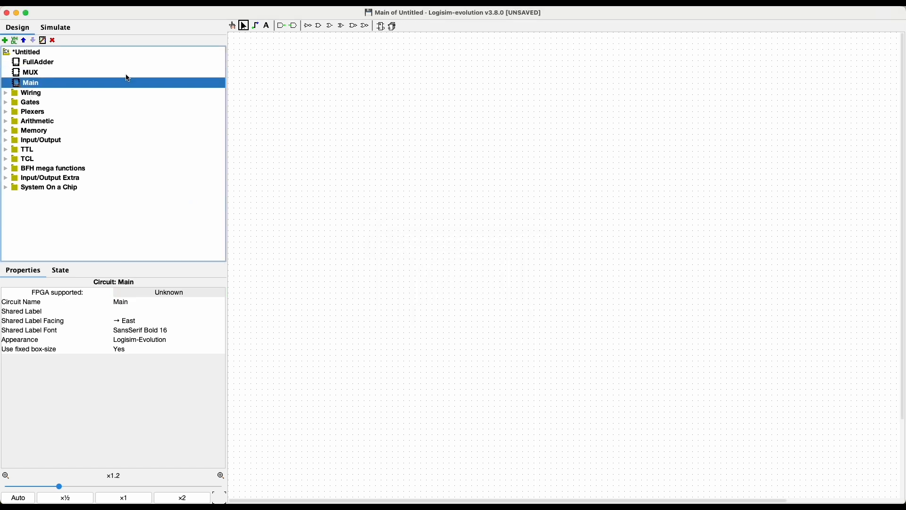
# - Place a FullAdder subcircuit in the upper part of Main, and view the FullAdder circuit's internals before returning to Main
pyautogui.click(42, 64)
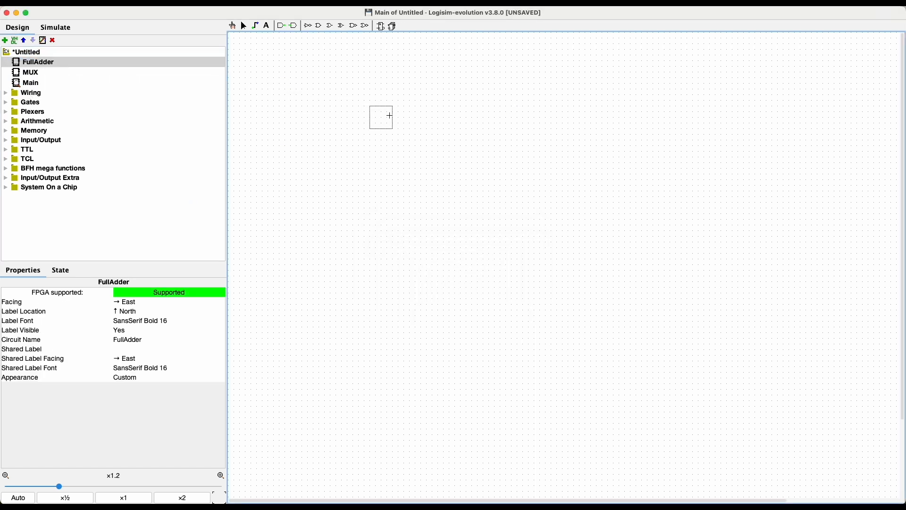
pyautogui.click(392, 119)
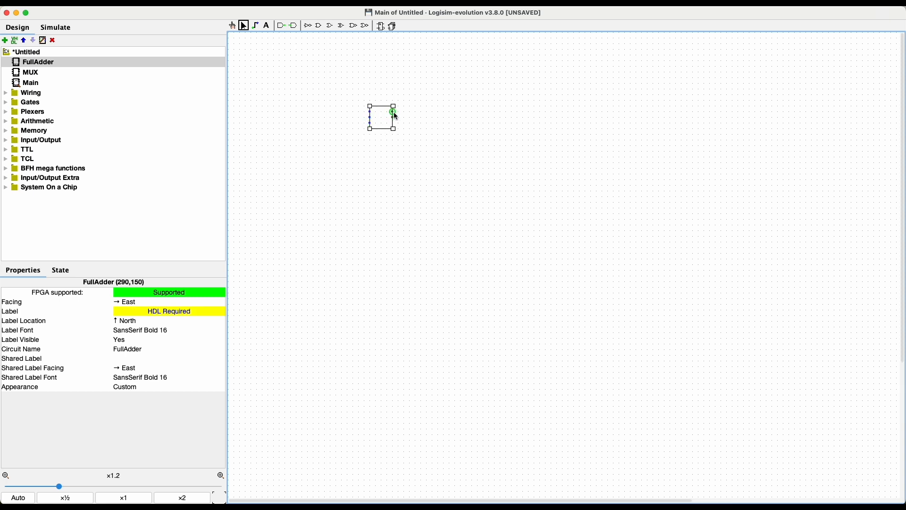
pyautogui.click(50, 64)
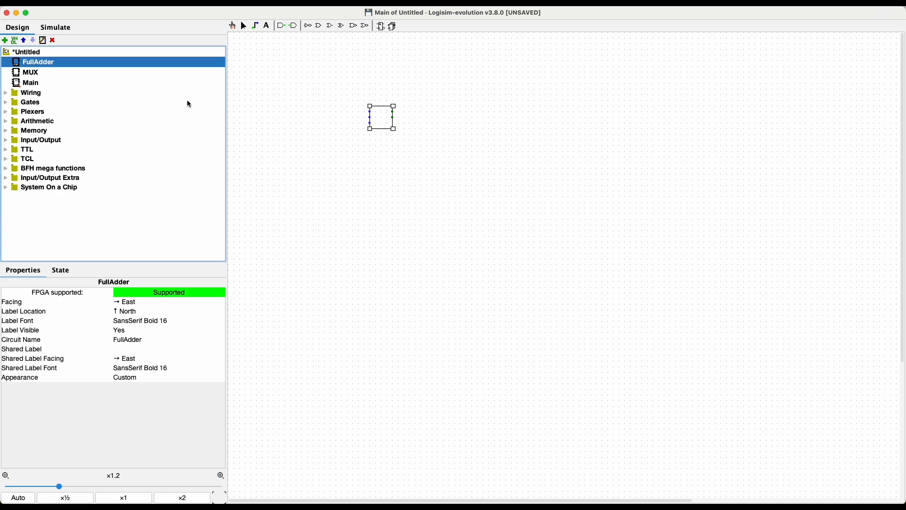
pyautogui.doubleClick(55, 66)
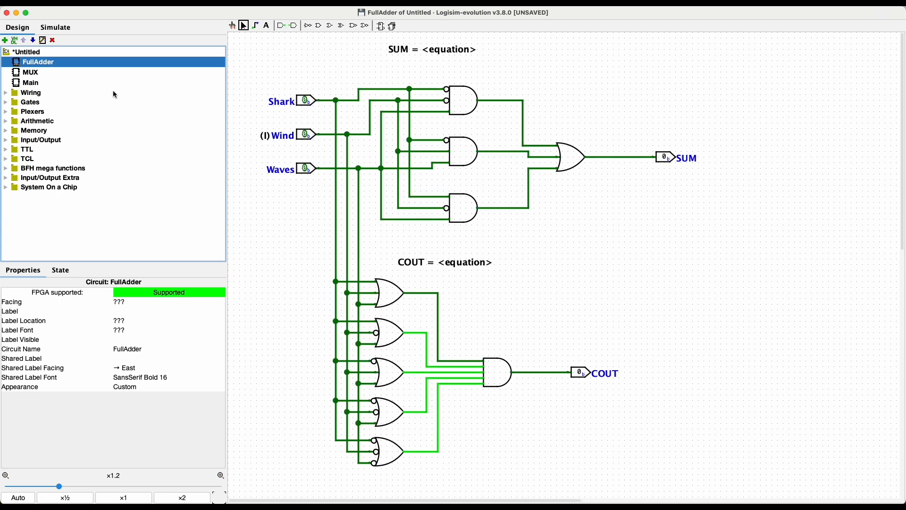
pyautogui.doubleClick(34, 85)
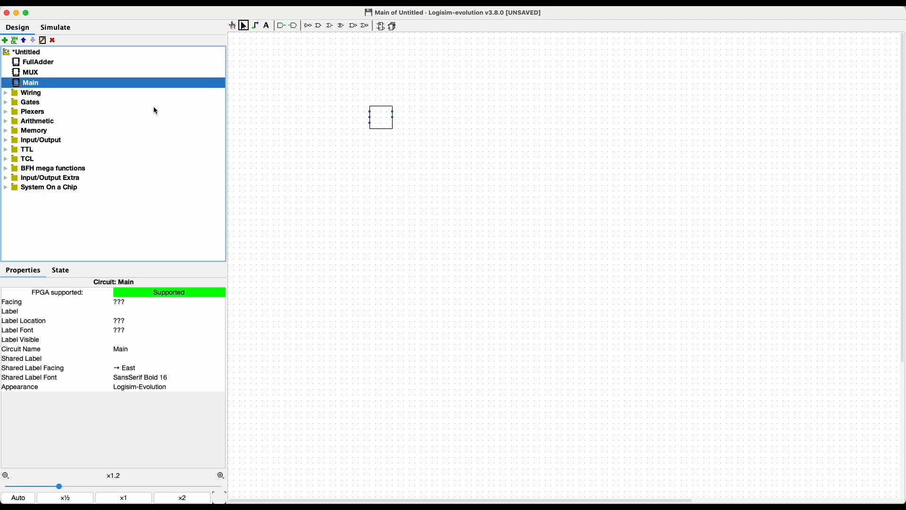
# - Place three more FullAdder subcircuits below the first one in the Main circuit
pyautogui.click(33, 62)
pyautogui.click(365, 184)
pyautogui.click(44, 63)
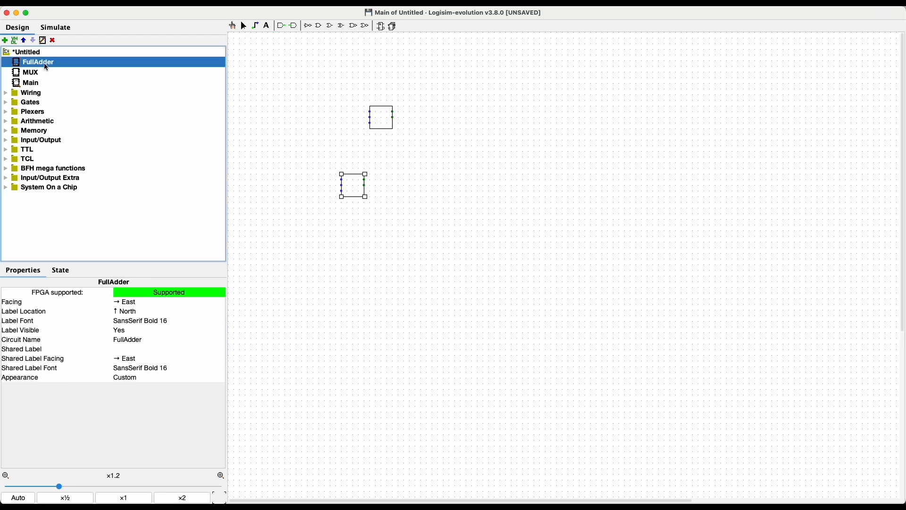
pyautogui.click(383, 258)
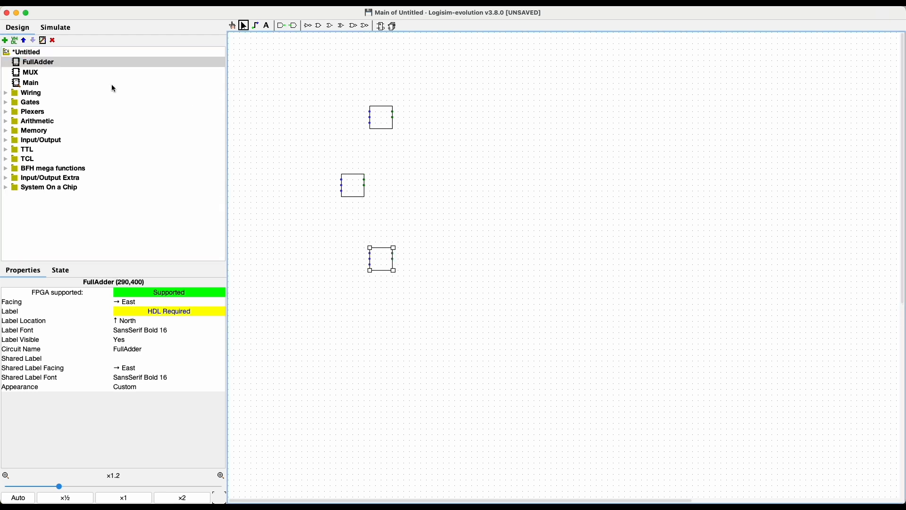
pyautogui.click(46, 66)
pyautogui.click(392, 316)
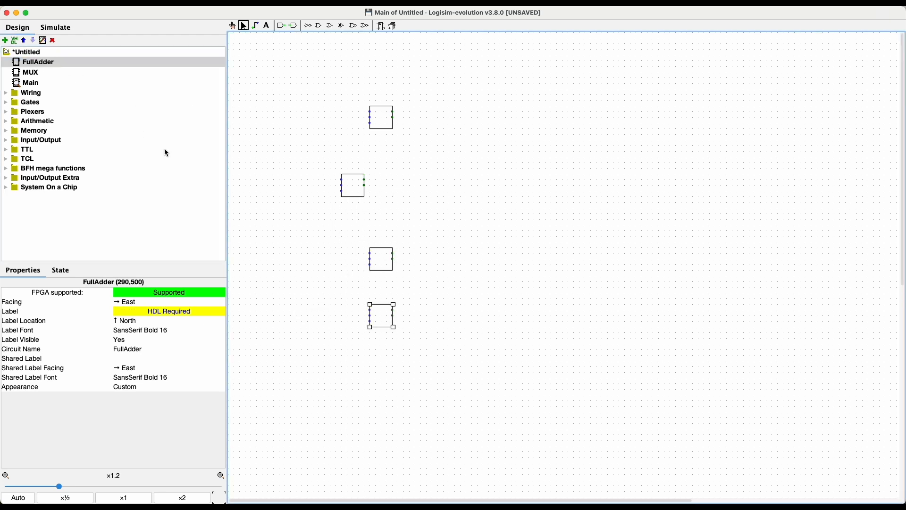
# - View the FullAdder circuit again, return to Main and place a fifth FullAdder subcircuit to the left of the topmost one
pyautogui.doubleClick(52, 64)
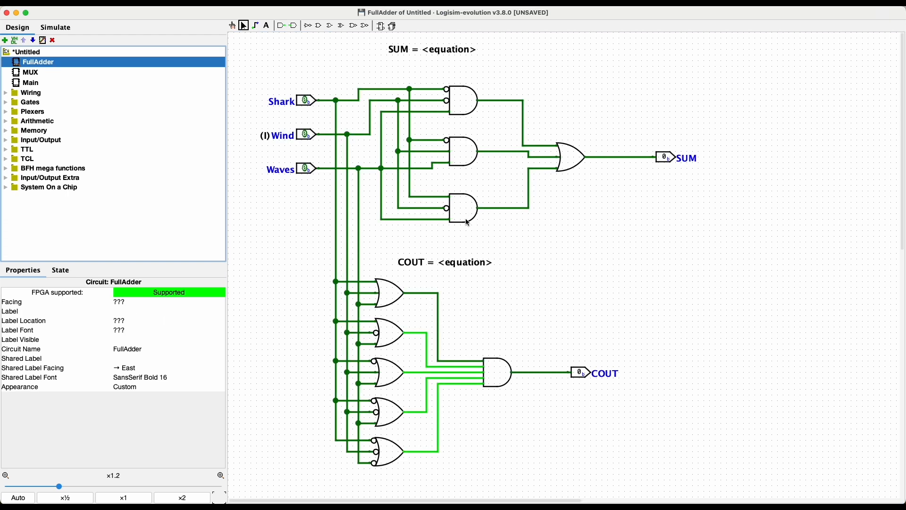
pyautogui.doubleClick(33, 84)
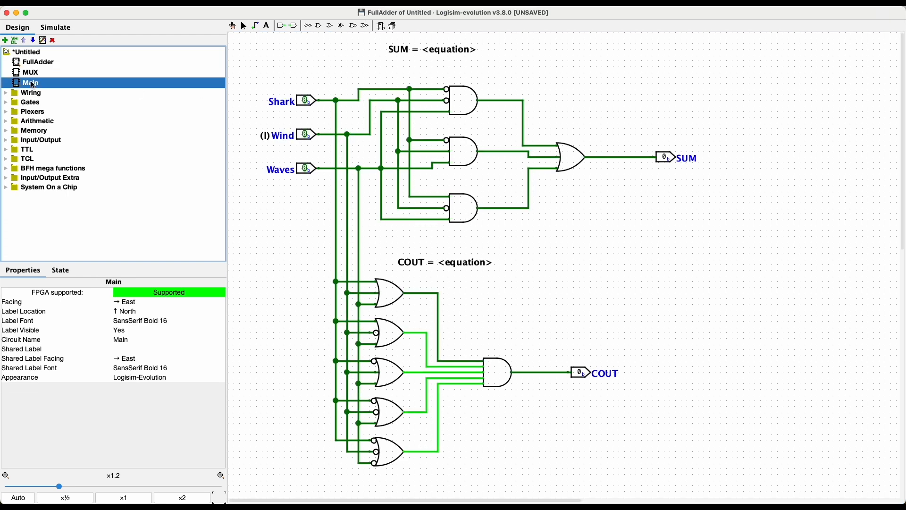
pyautogui.click(71, 62)
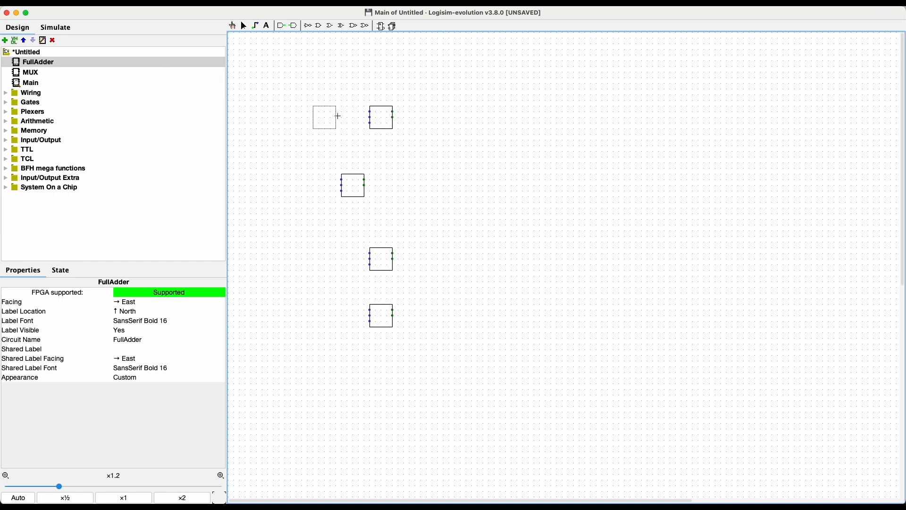
pyautogui.click(333, 118)
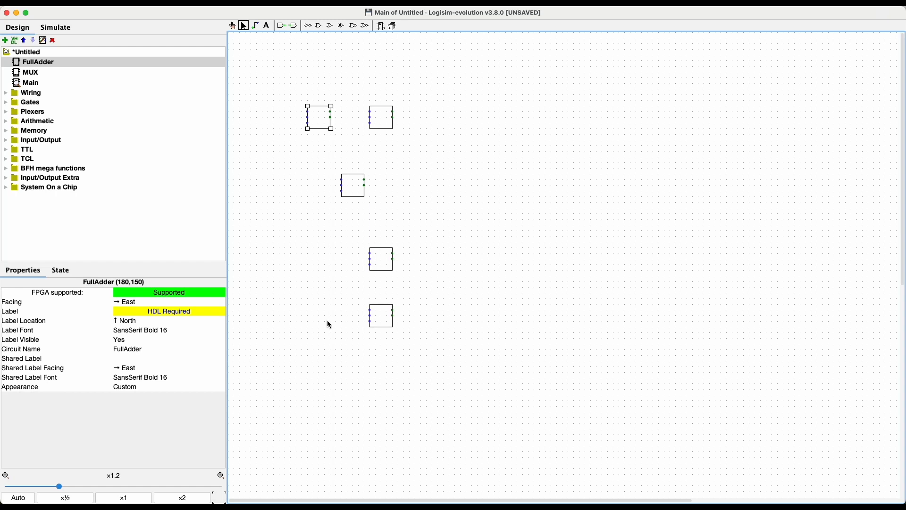
# - Display the FullAdder circuit and switch to the MUX circuit
pyautogui.doubleClick(46, 63)
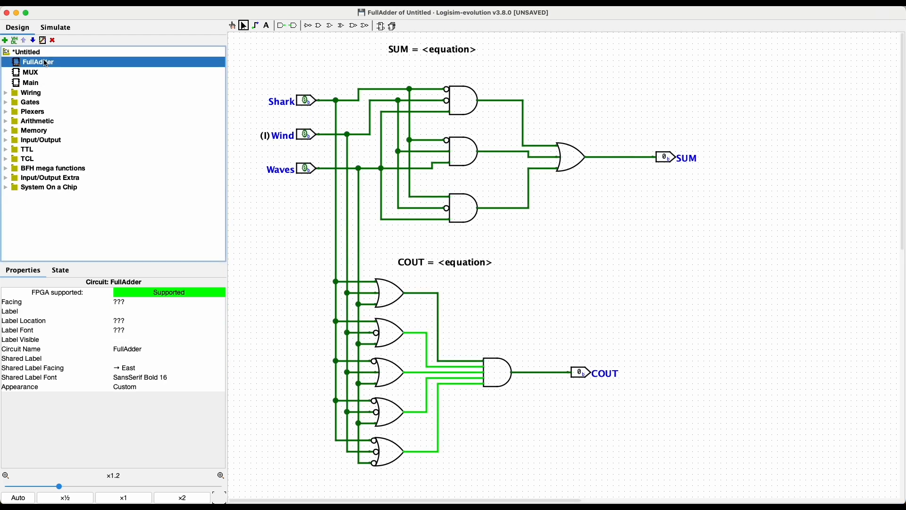
pyautogui.doubleClick(34, 75)
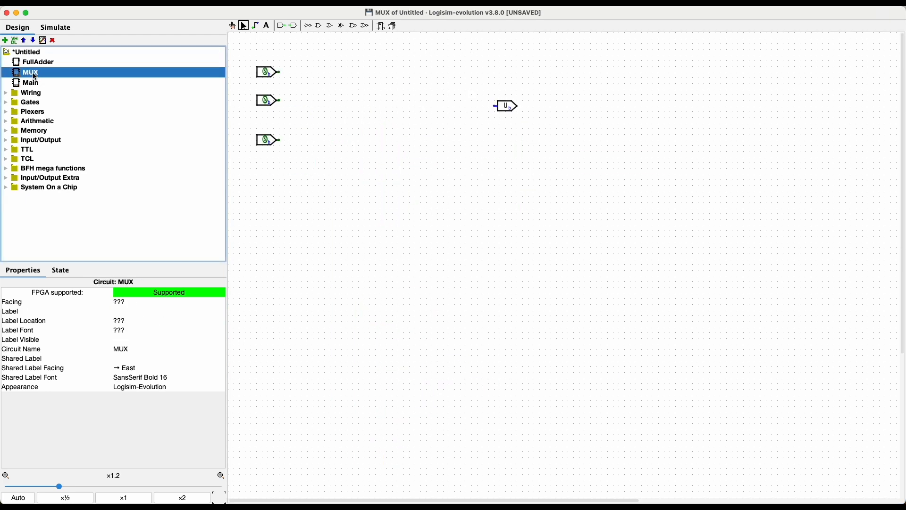